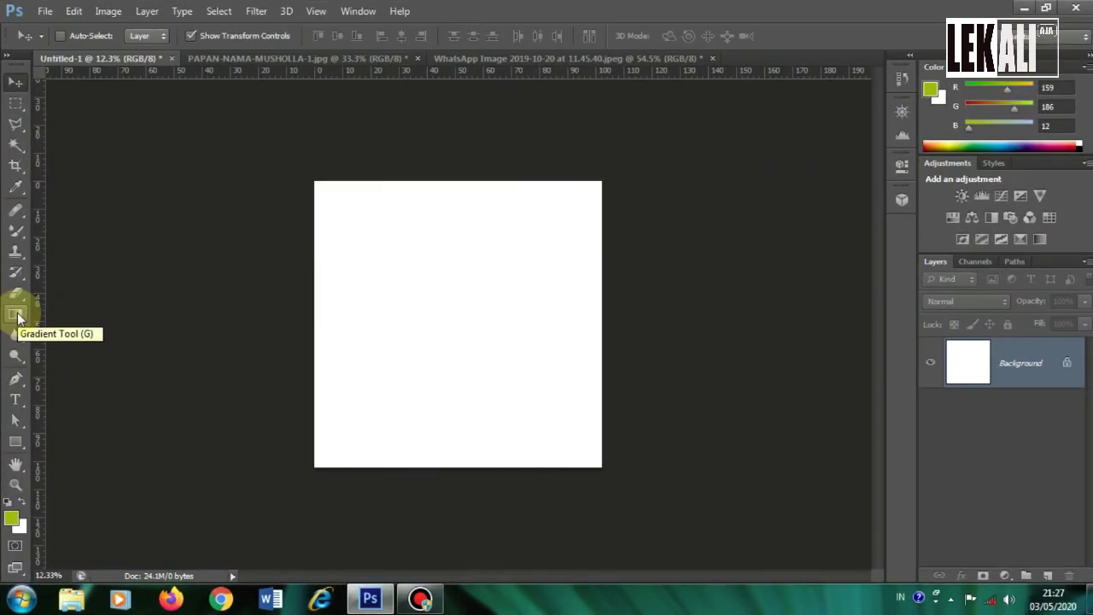
Create a blank 2900 × 2900 px, RGB 8-bit document with a white background.
click(46, 14)
click(58, 27)
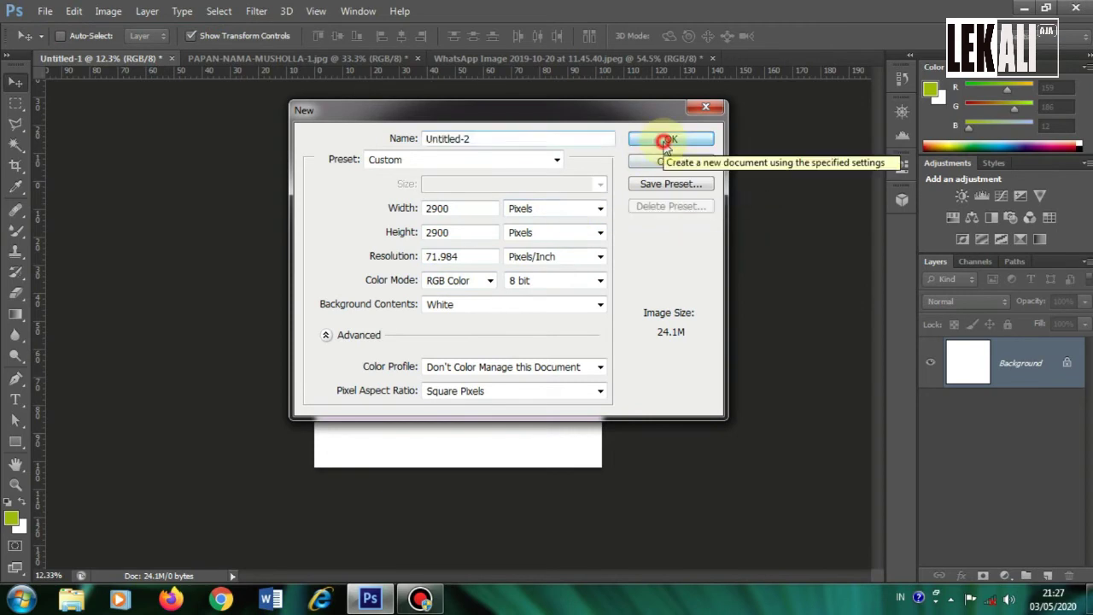
click(662, 141)
With the Gradient Tool, build a Foreground to Transparent gradient whose green stop sits at 12%.
click(15, 315)
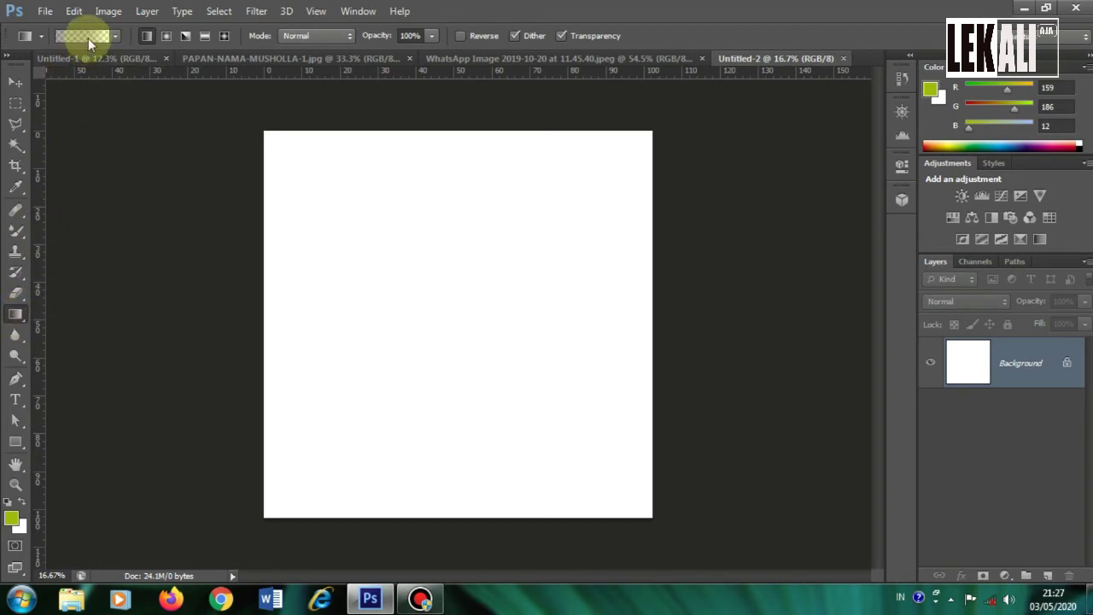
click(90, 36)
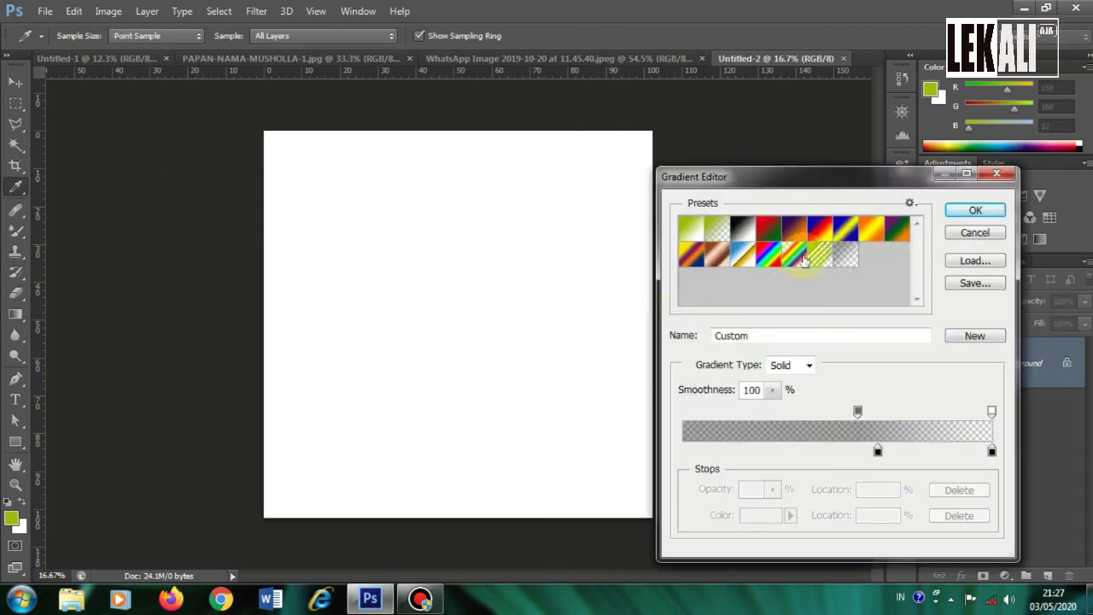
click(716, 238)
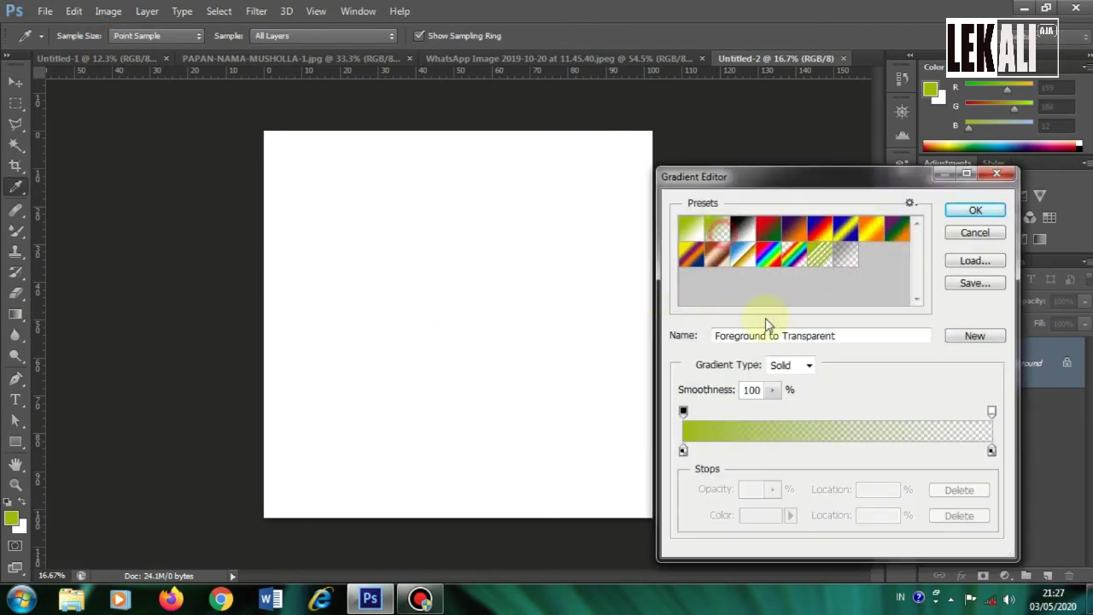
drag(685, 457, 722, 454)
click(867, 515)
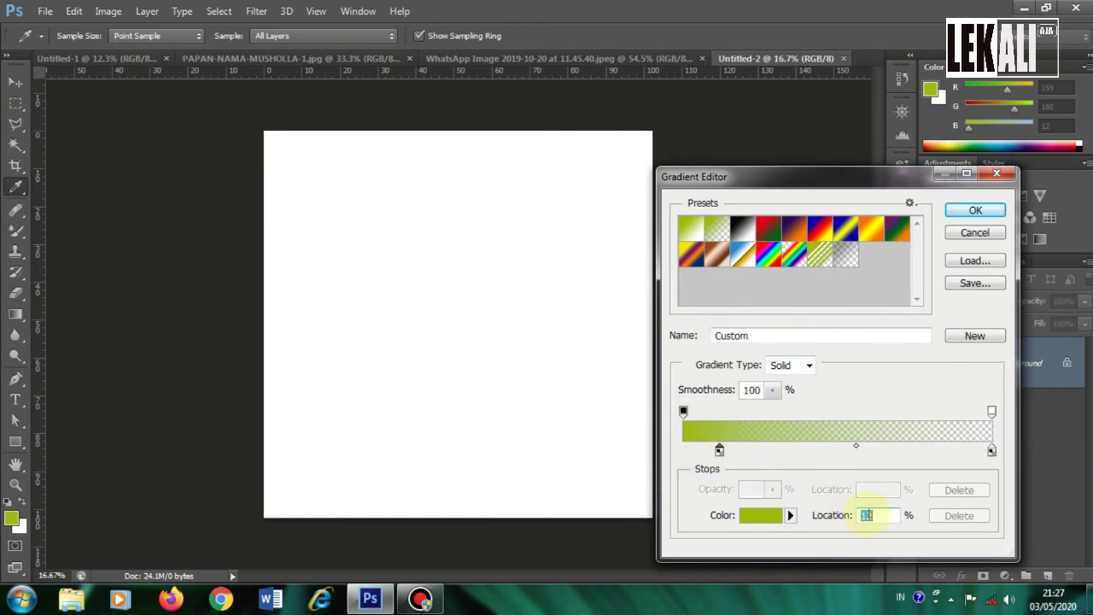
click(981, 213)
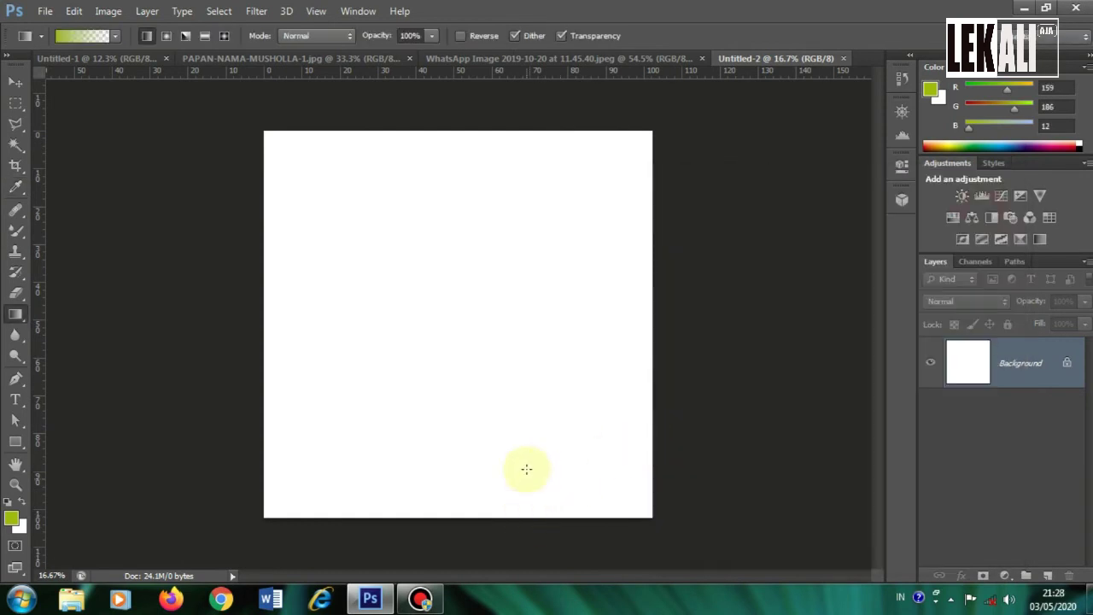
key(ctrl+minus)
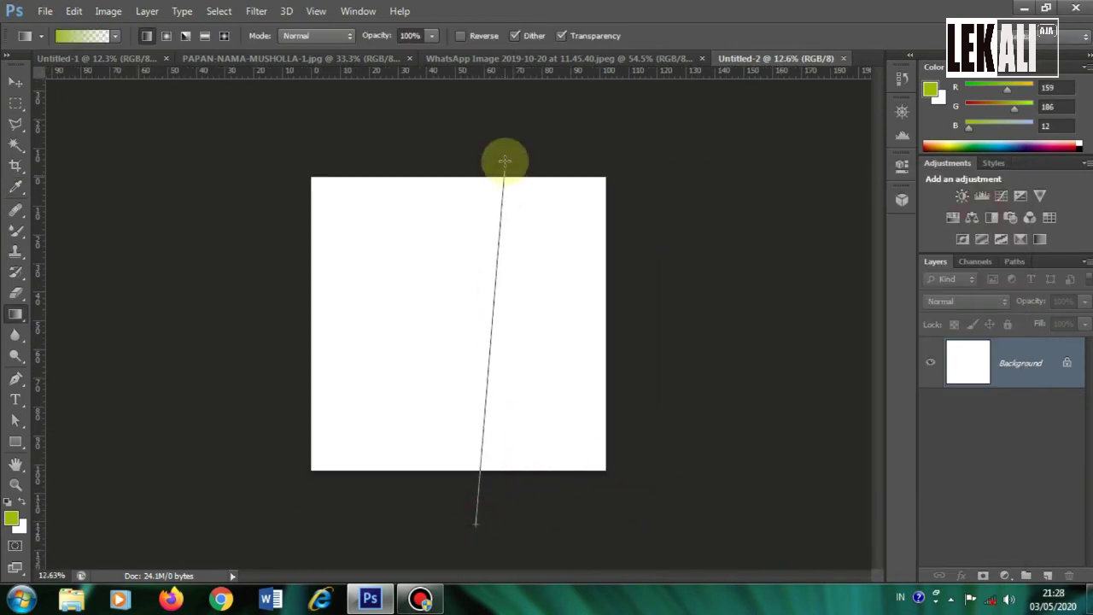
Try vertical and horizontal green gradients, undo both, then drag a diagonal one from top-left.
drag(476, 524, 513, 137)
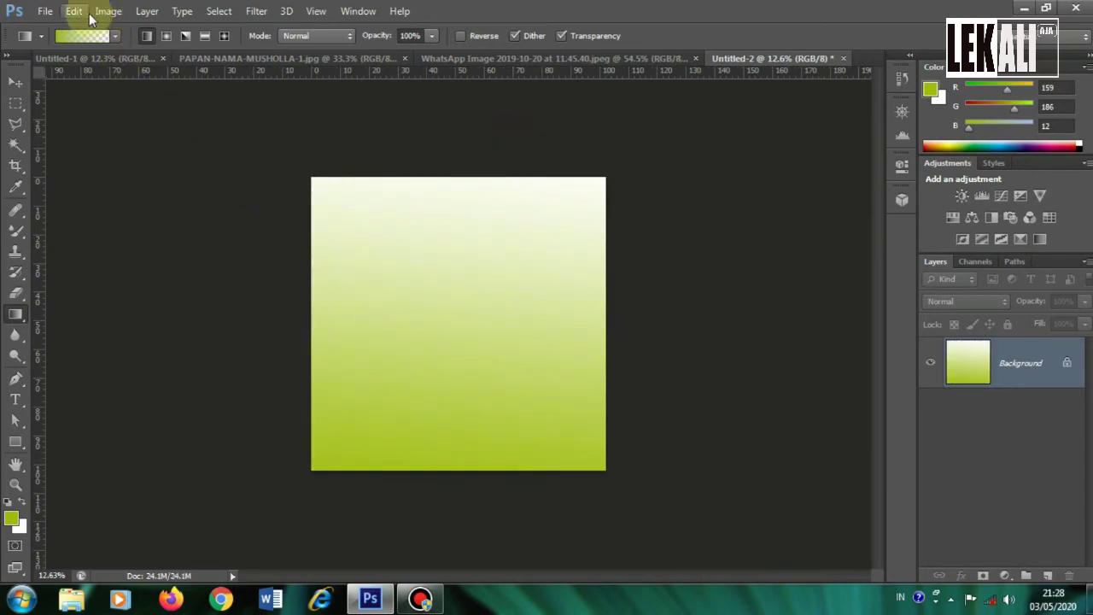
click(75, 11)
click(111, 11)
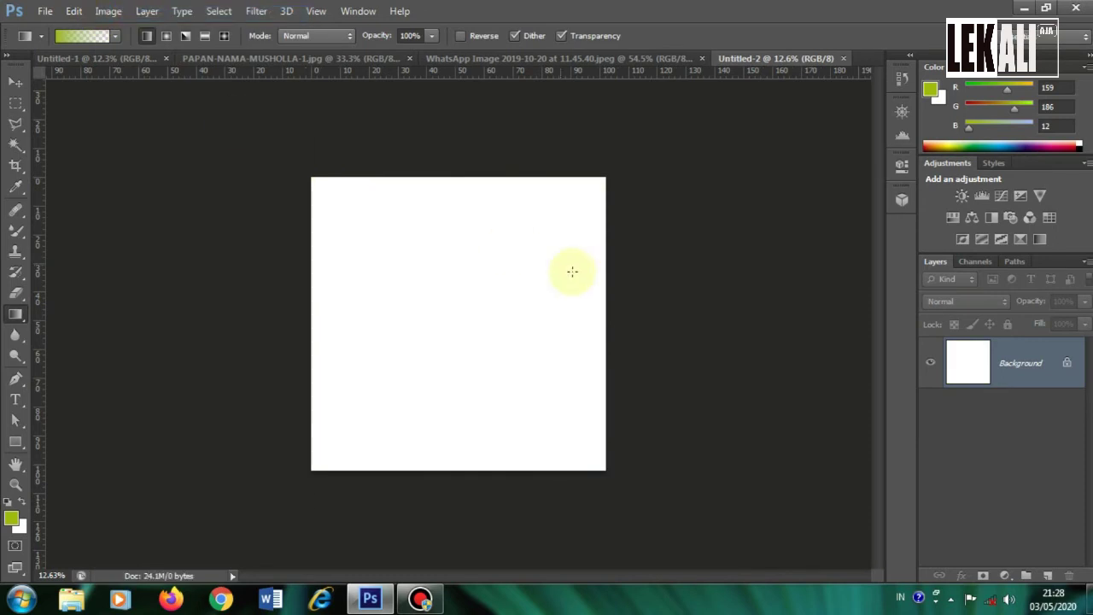
drag(845, 313, 258, 314)
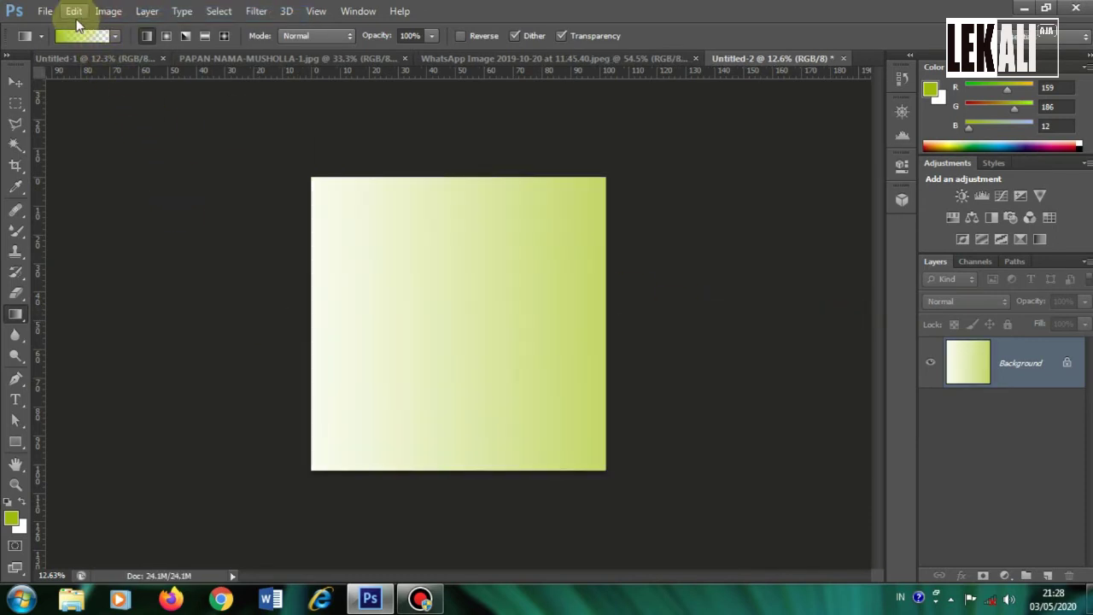
click(75, 12)
click(106, 15)
mouse_move(124, 101)
mouse_down()
mouse_move(526, 395)
mouse_move(806, 566)
mouse_up()
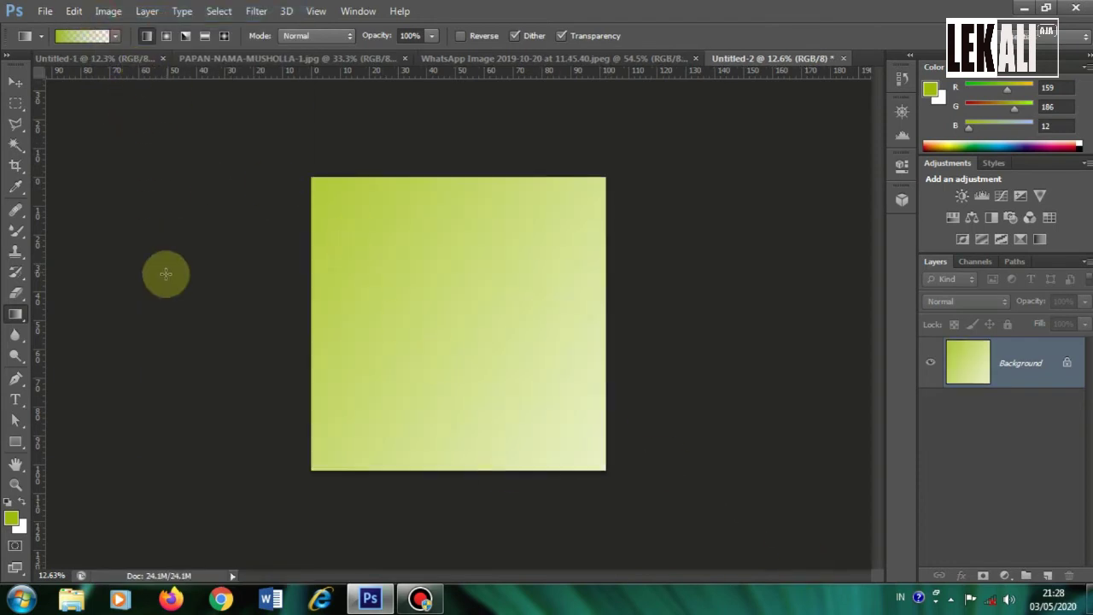
click(75, 11)
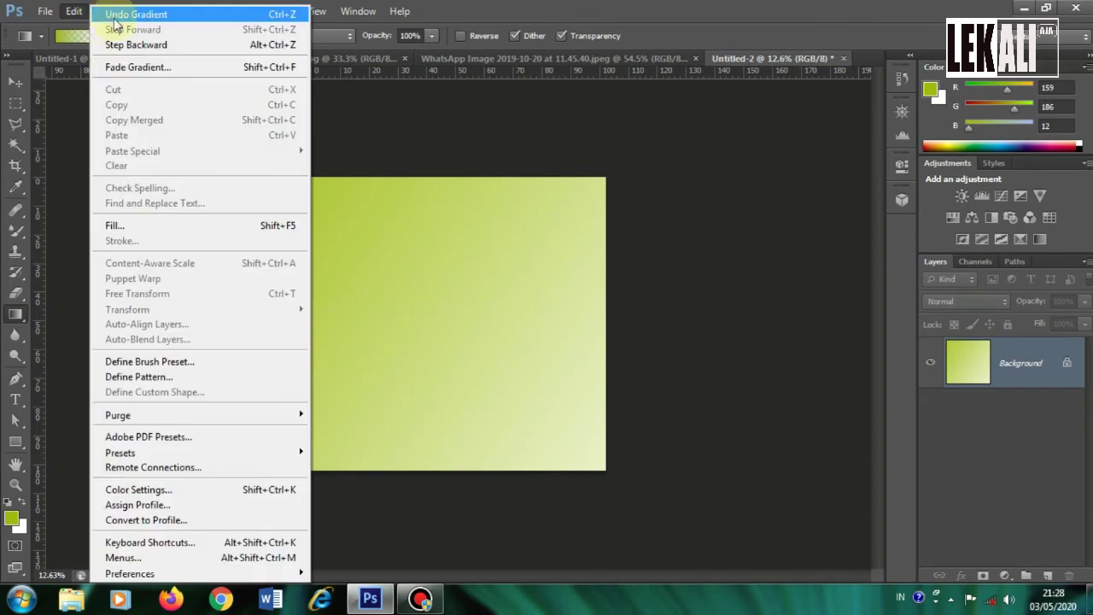
Undo the green fill, recolour the 12% stop blue, and drag a diagonal gradient from top-left.
click(122, 16)
click(75, 36)
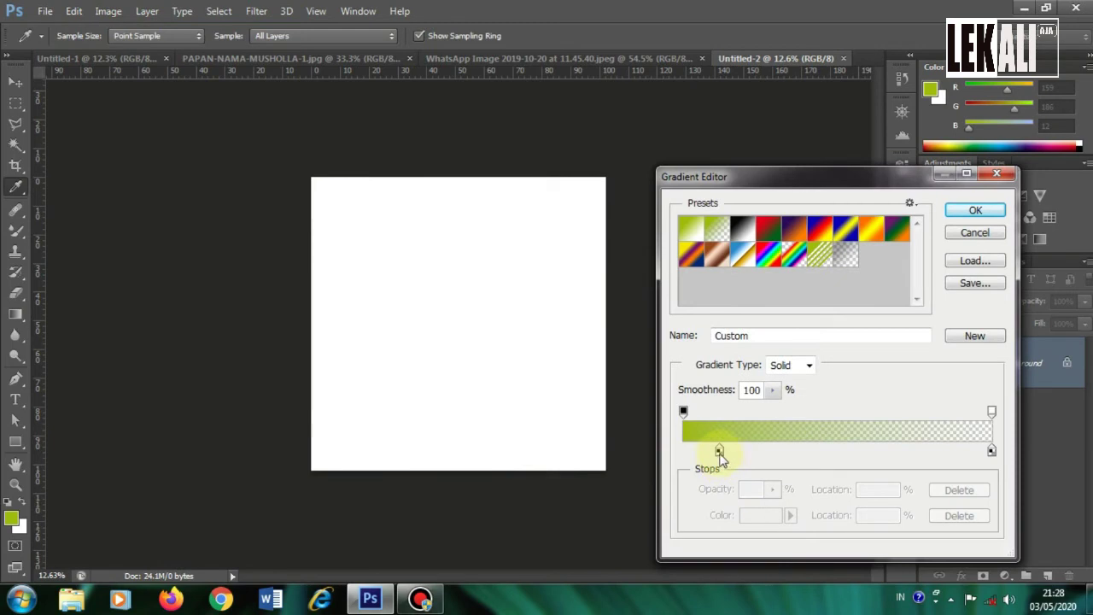
click(720, 453)
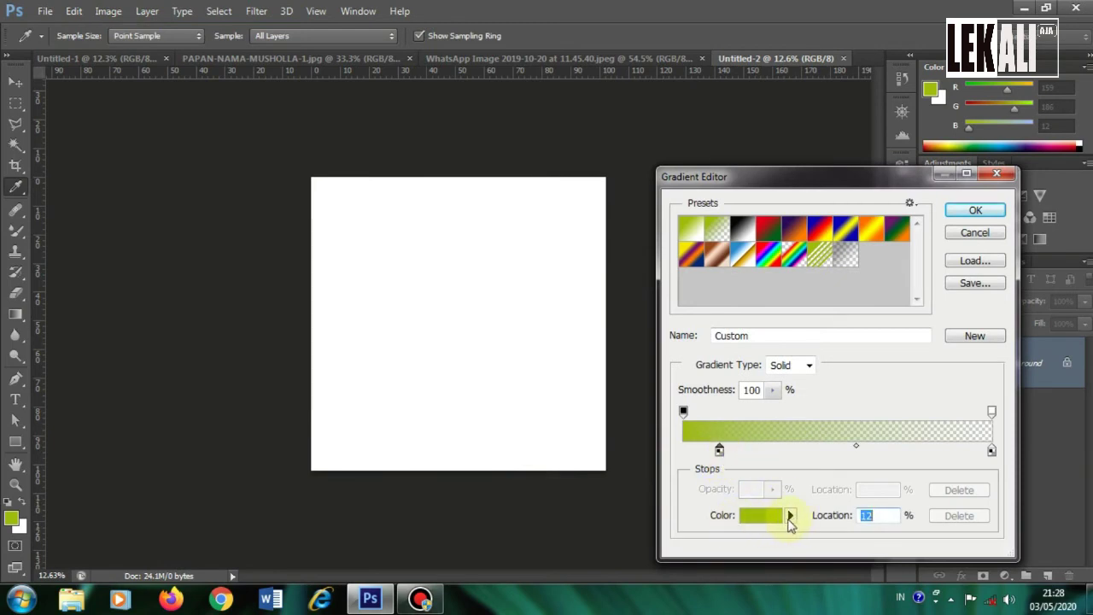
click(765, 516)
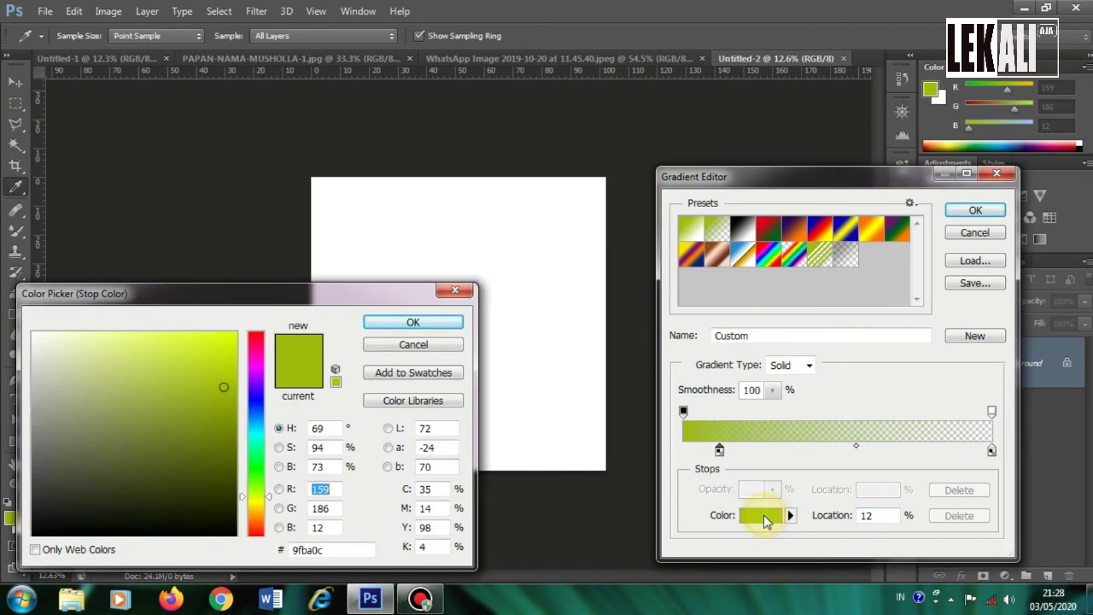
click(256, 401)
click(436, 322)
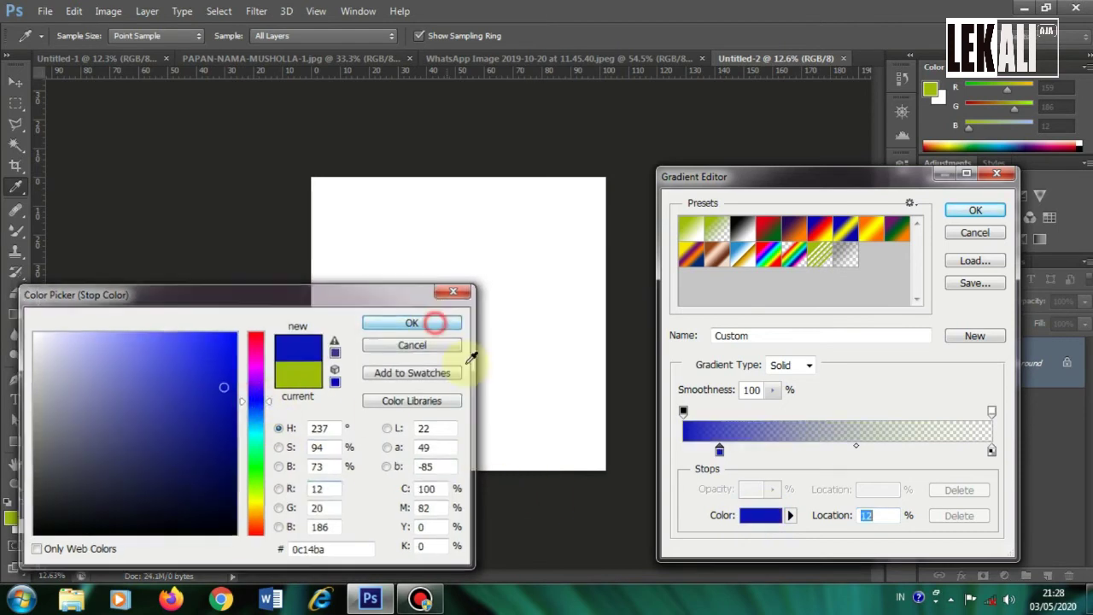
click(972, 211)
mouse_move(216, 102)
mouse_down()
mouse_move(431, 318)
mouse_move(633, 564)
mouse_up()
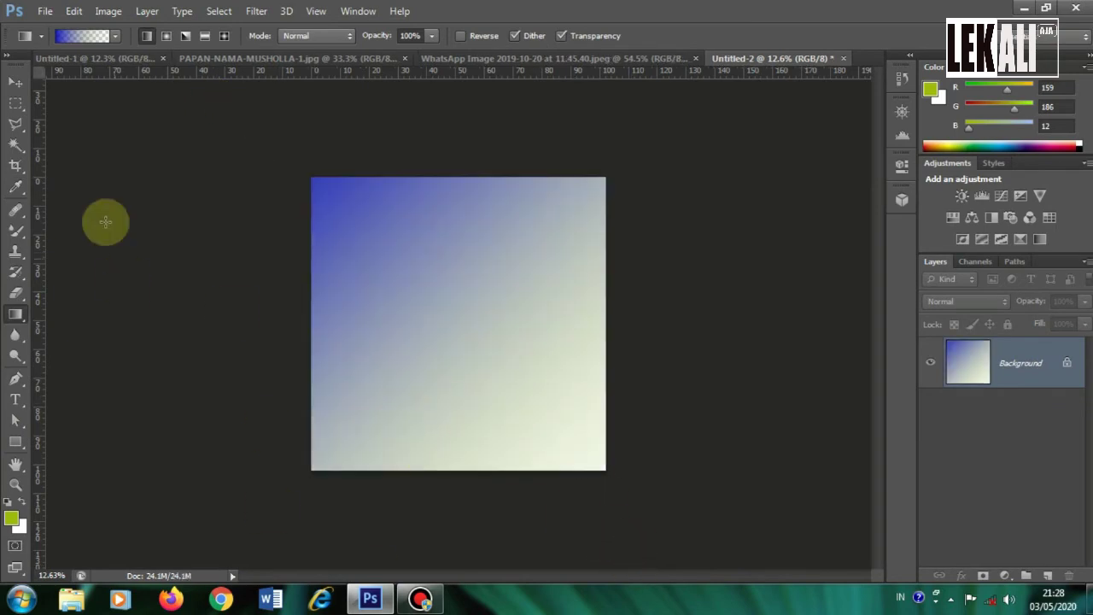
click(109, 11)
Undo the blue gradient and set the gradient's right-end stop to red e83208.
click(74, 11)
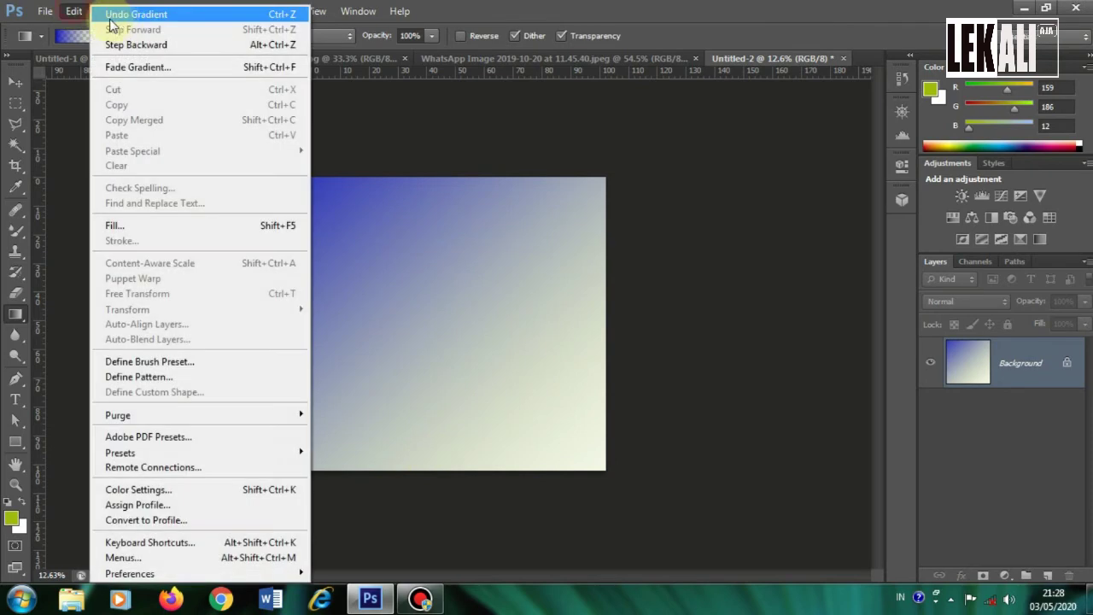
click(116, 16)
click(86, 35)
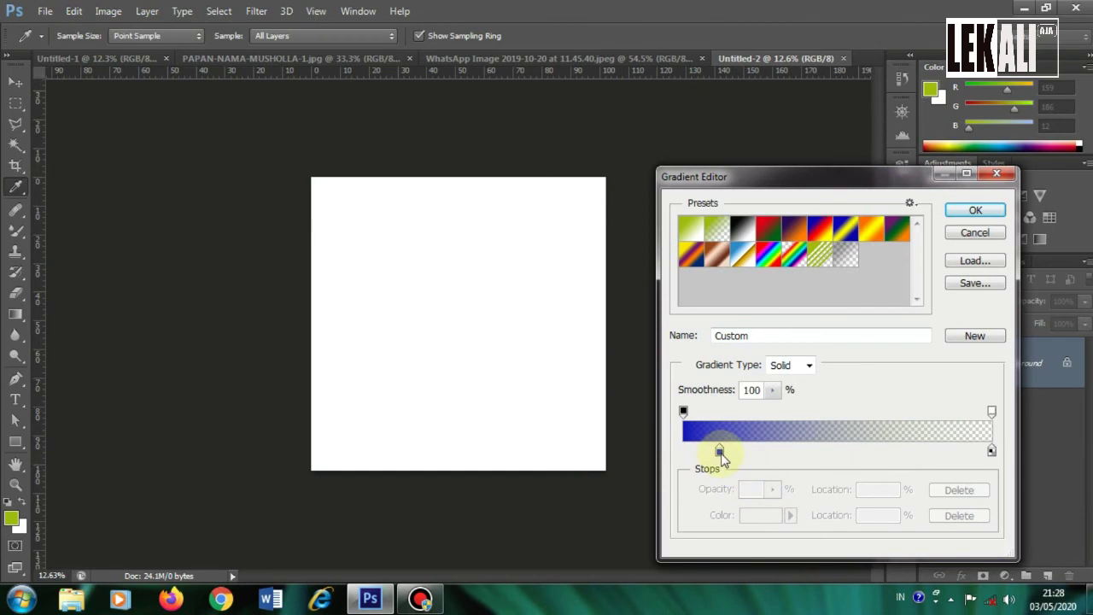
click(992, 453)
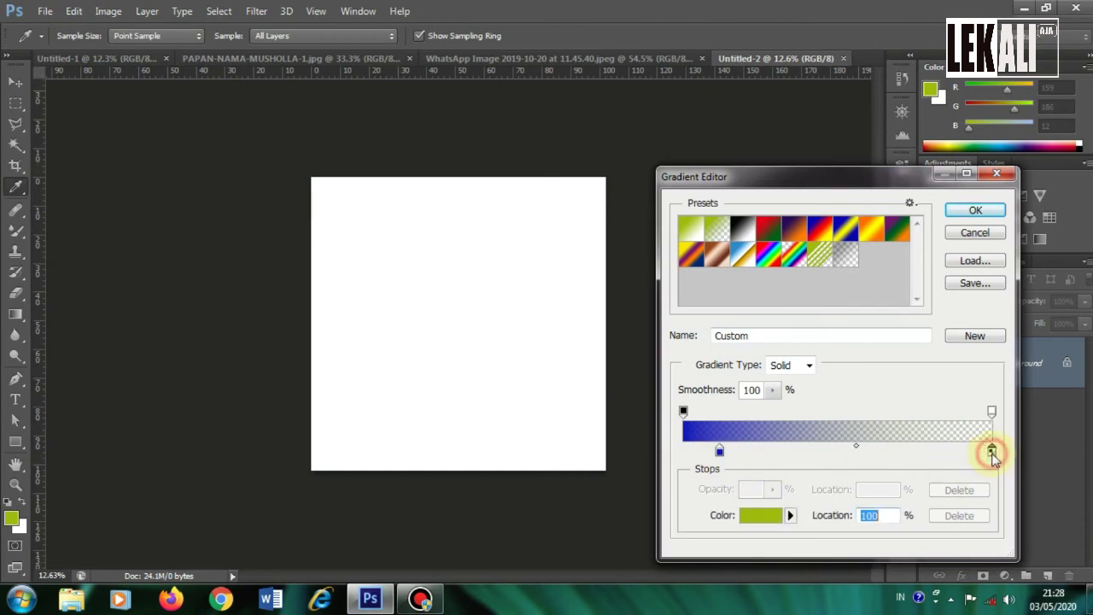
click(763, 516)
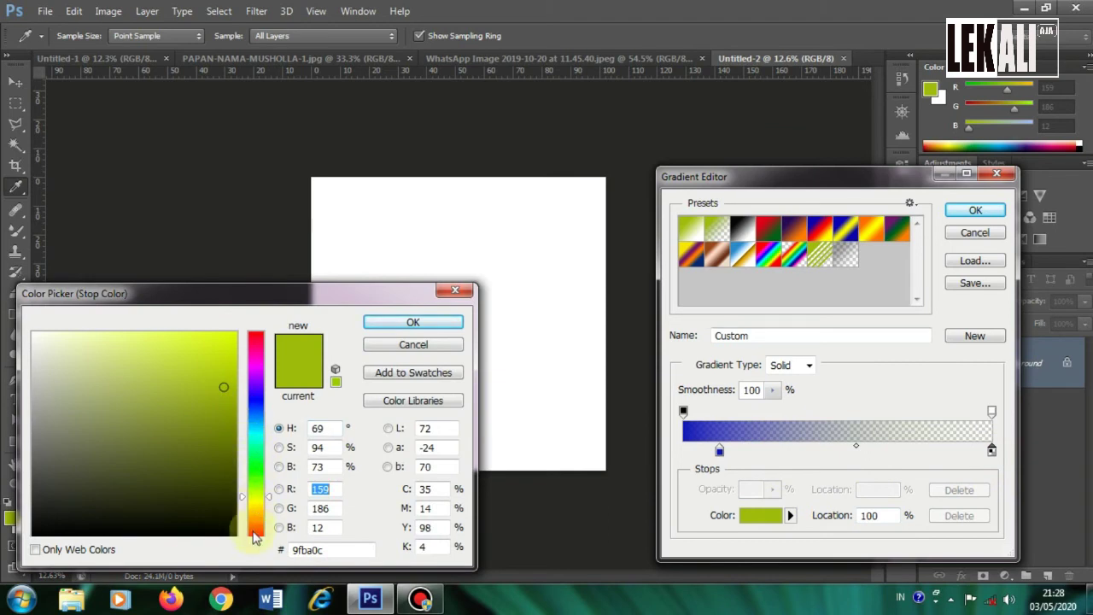
click(253, 530)
drag(227, 385, 230, 350)
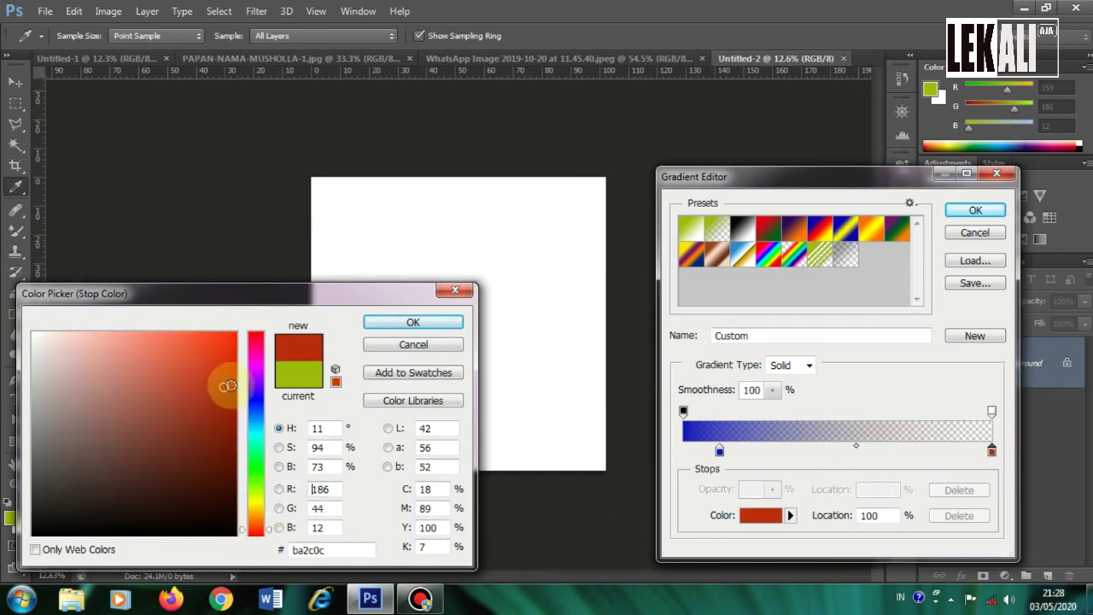
click(432, 321)
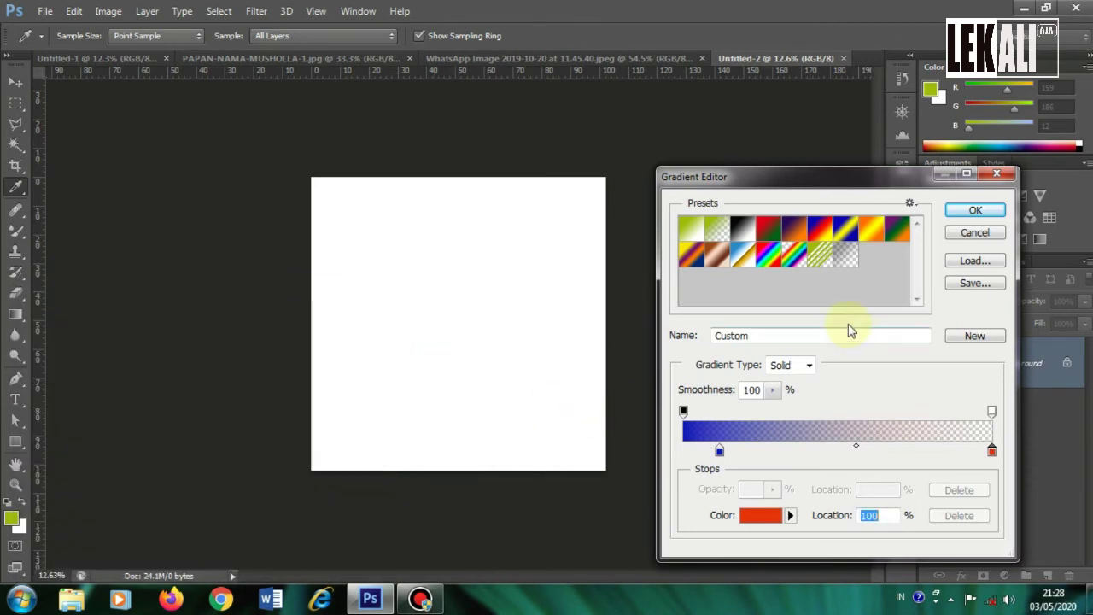
Apply the blue-to-red gradient from lower-right to upper-left, then bring up the truck photo.
click(975, 211)
drag(686, 507, 292, 204)
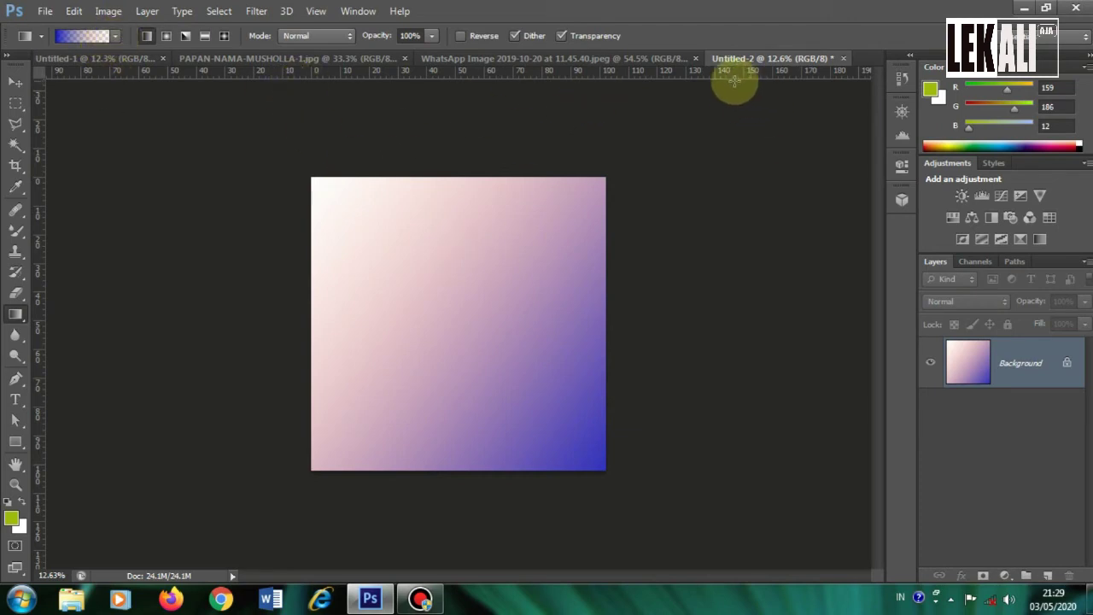
click(656, 60)
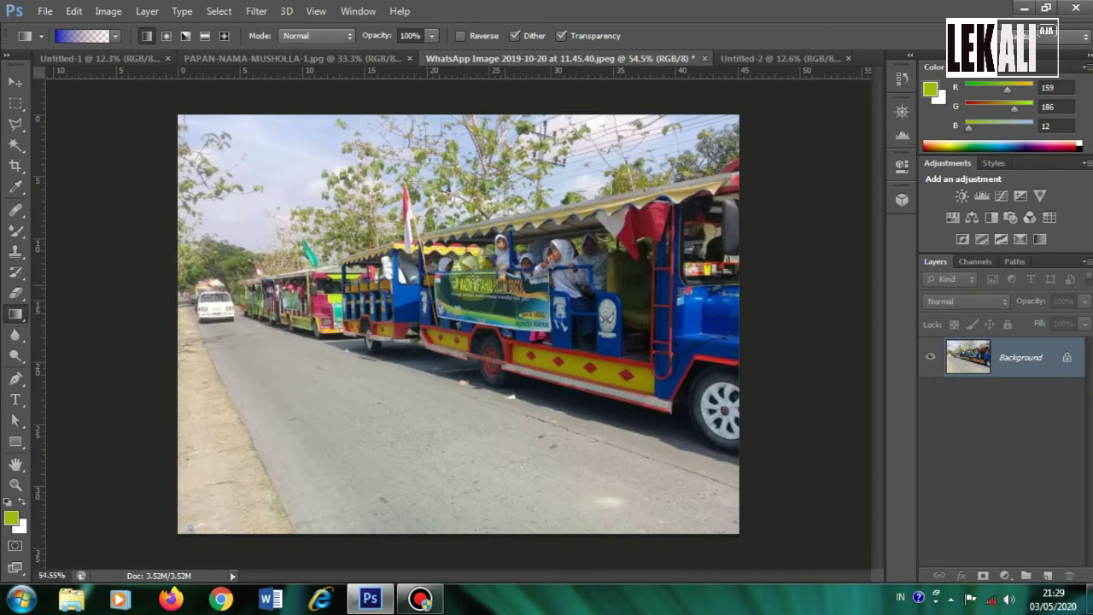
Change the gradient's red right-end stop to the background colour.
click(96, 38)
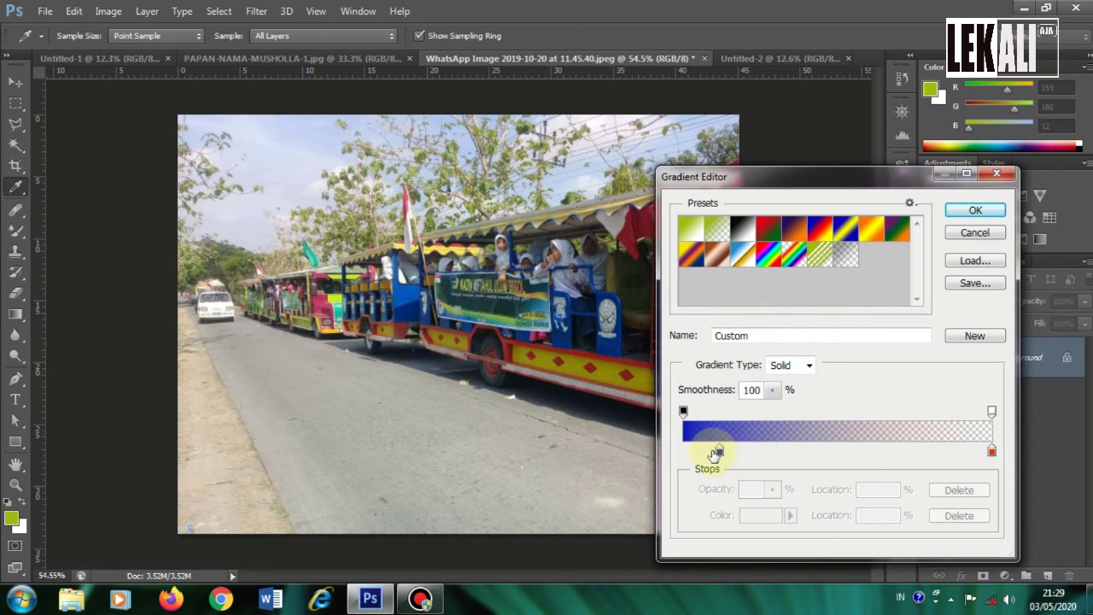
click(992, 451)
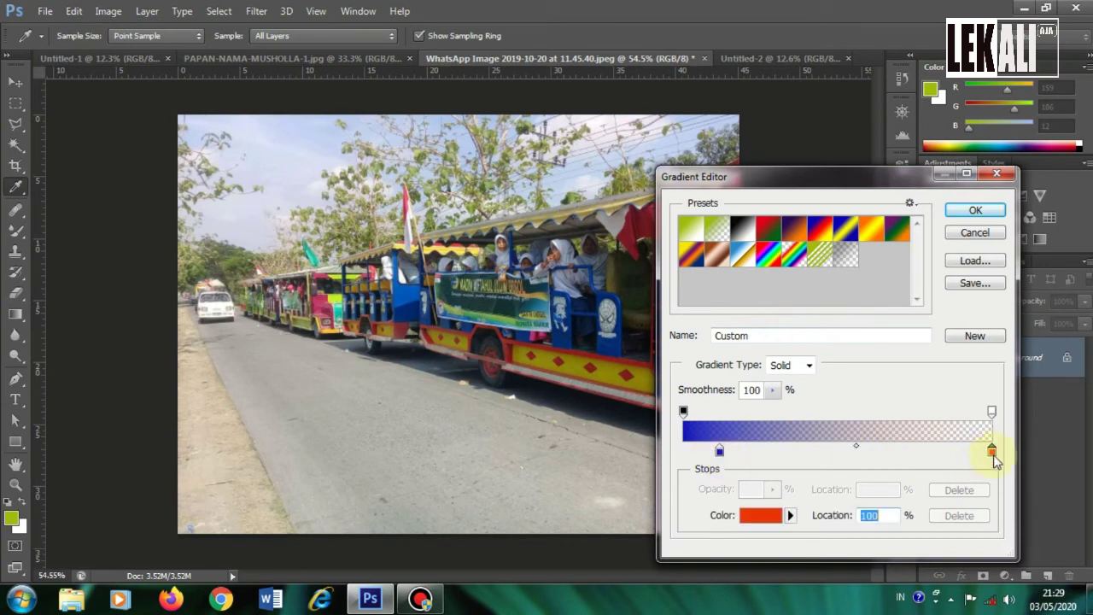
click(793, 517)
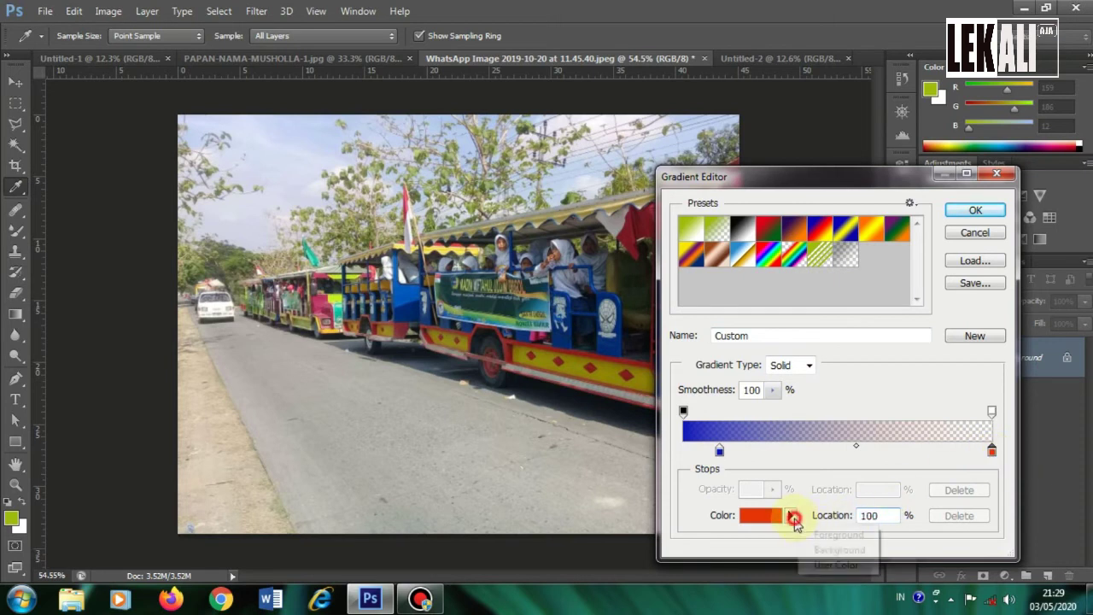
click(818, 550)
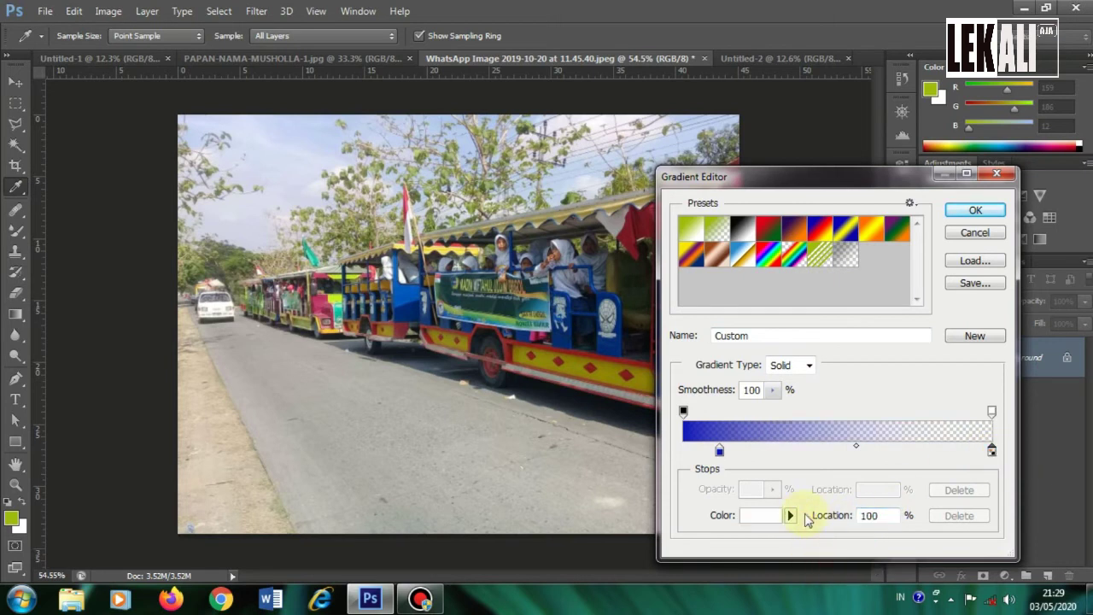
Add a dark green #007a00 colour stop and move it to 30%.
click(719, 453)
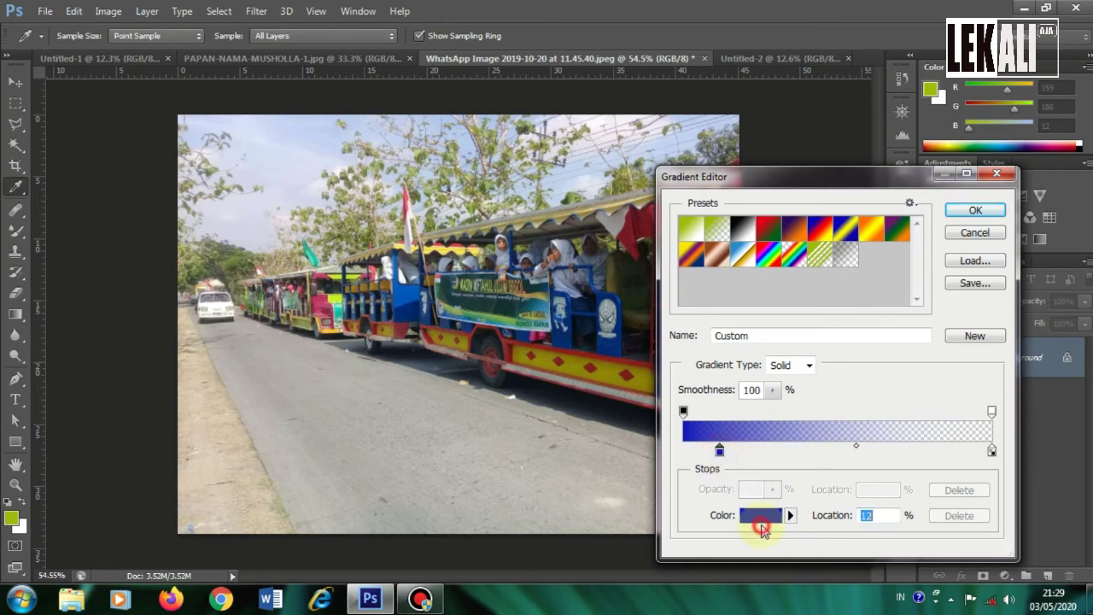
click(756, 517)
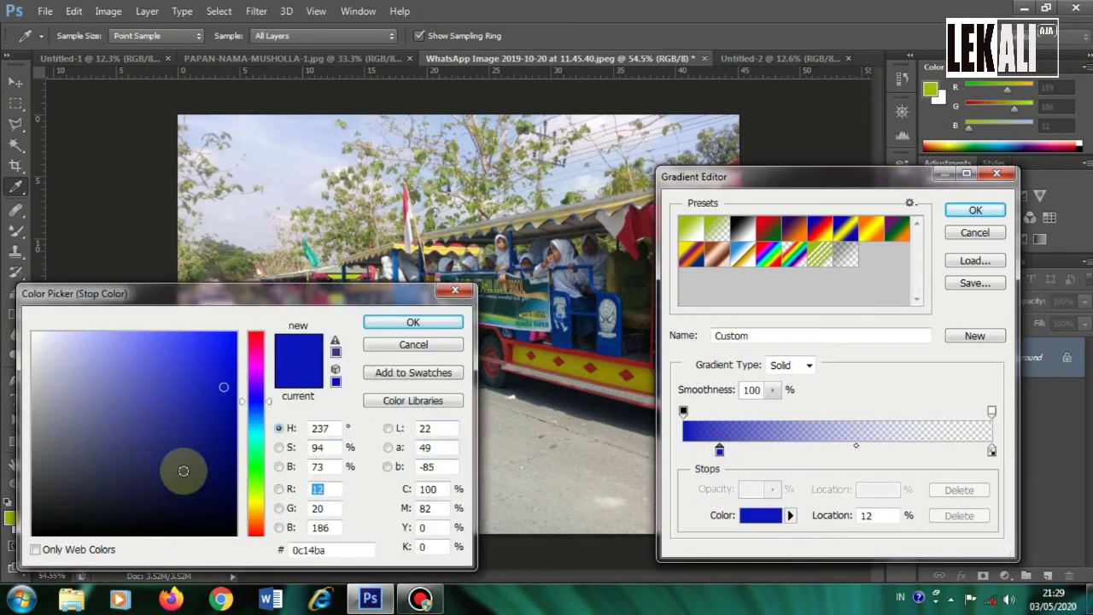
click(254, 479)
drag(224, 387, 224, 440)
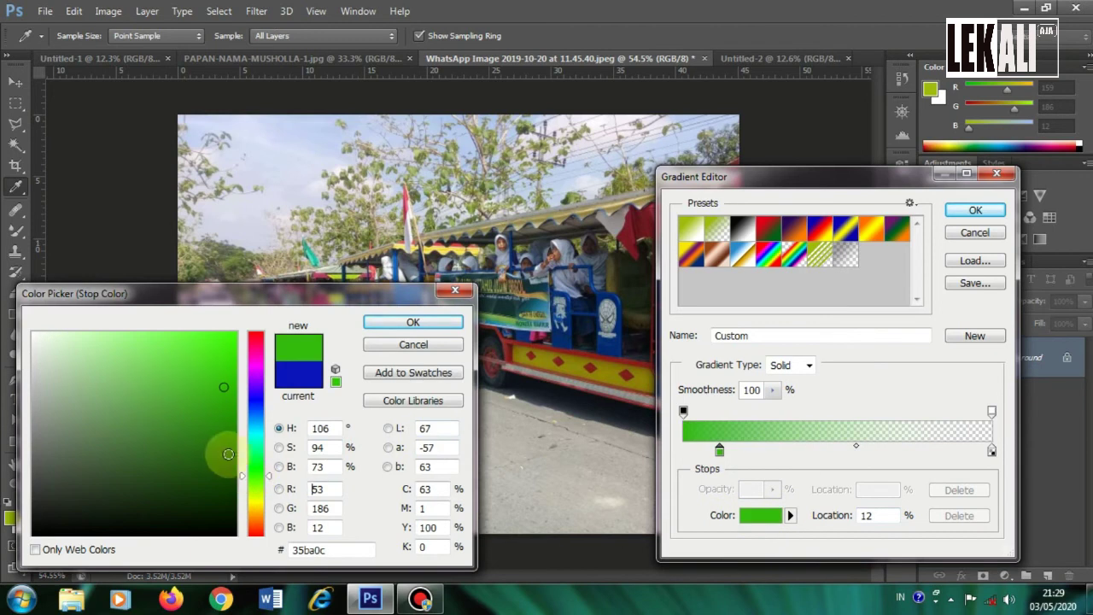
click(390, 428)
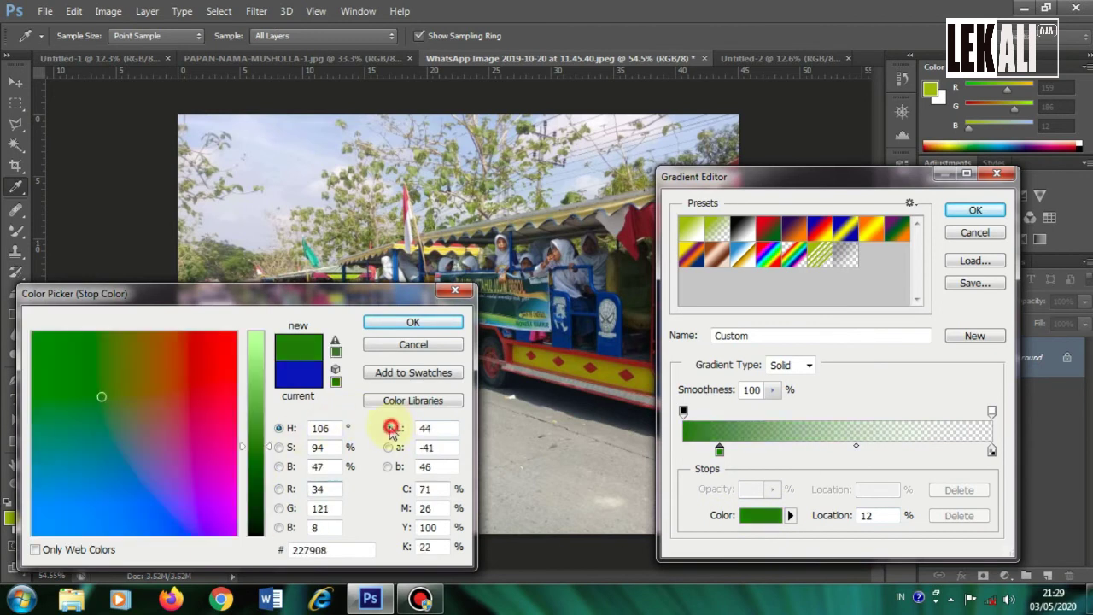
click(44, 355)
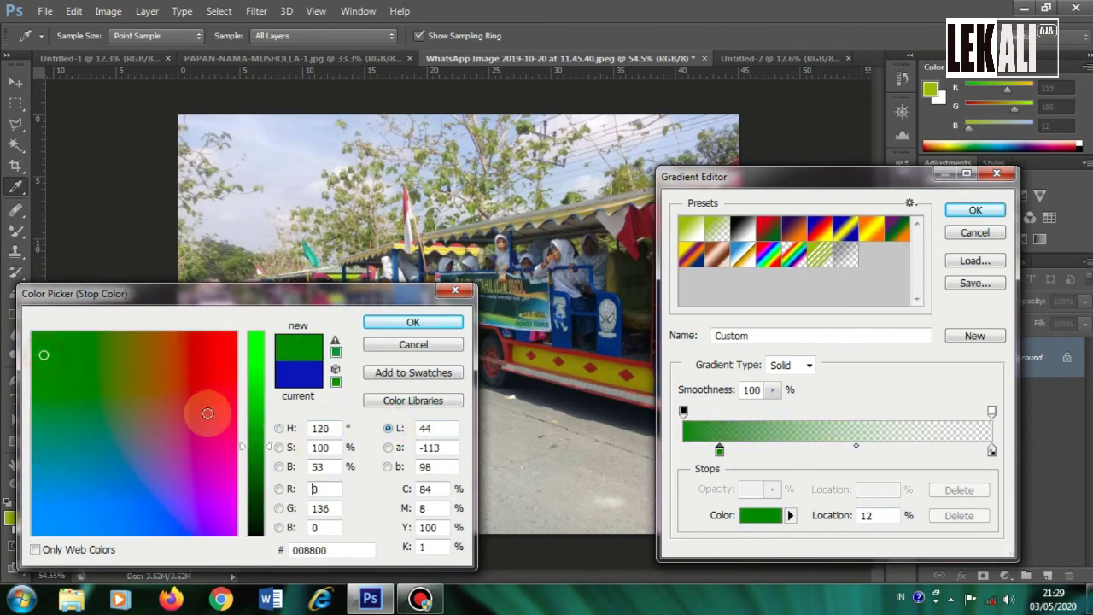
click(267, 453)
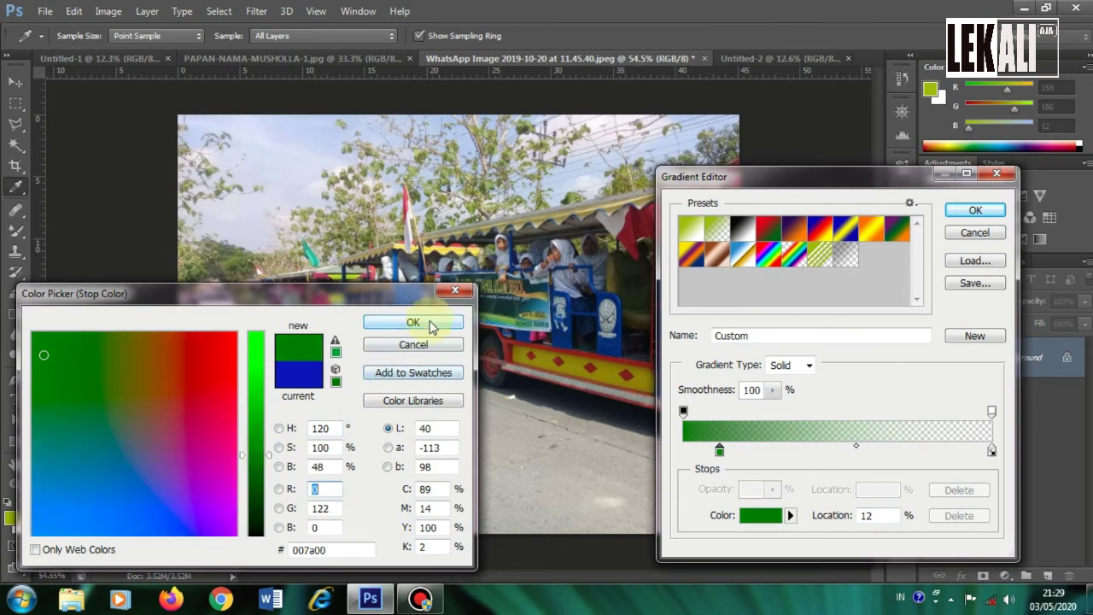
click(427, 323)
drag(720, 453, 777, 465)
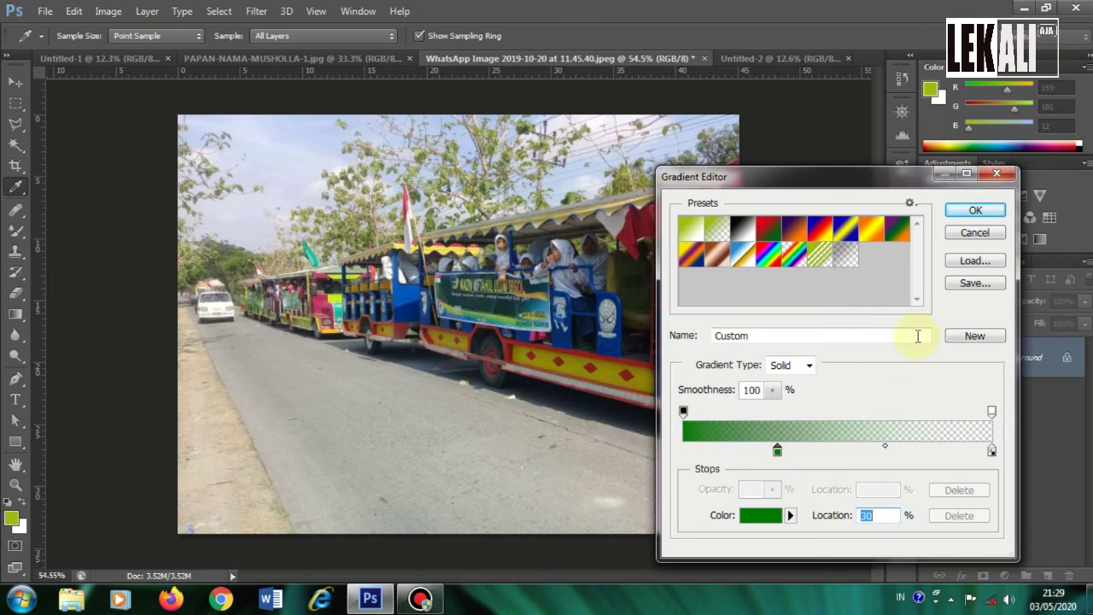
click(985, 209)
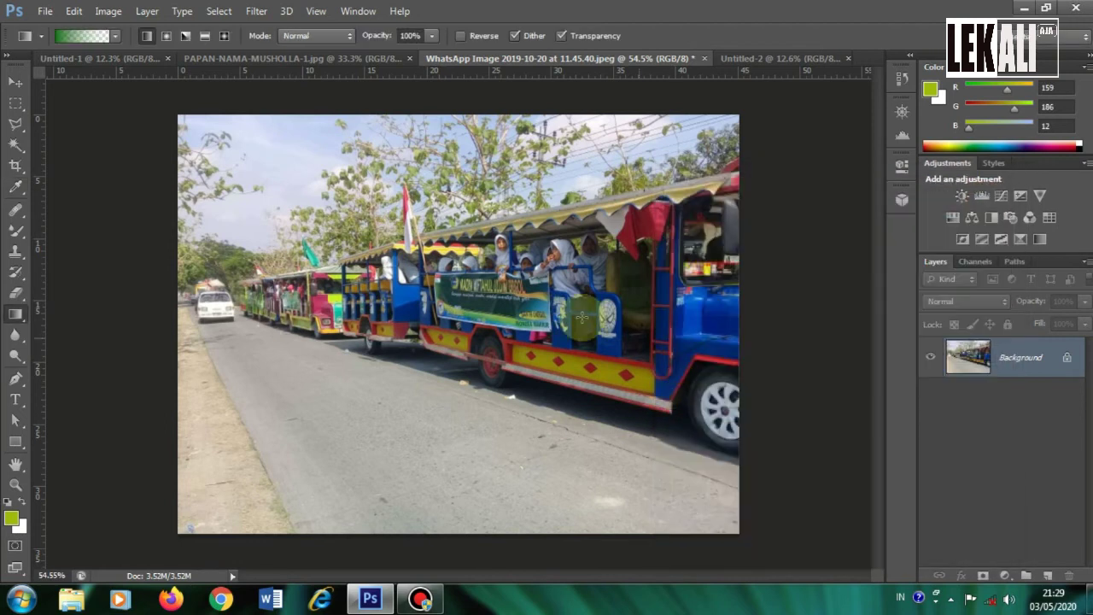
Drag the gradient upward from below the photo's bottom edge repeatedly until the green fades into the road.
scroll(547, 427, down, 2)
drag(441, 522, 439, 366)
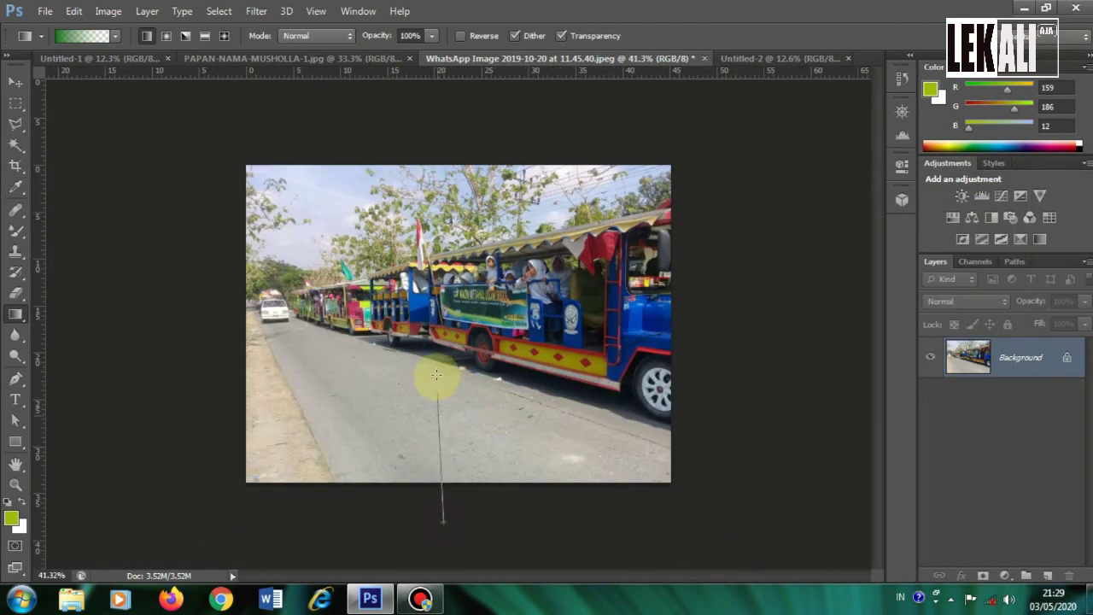
drag(356, 505, 361, 361)
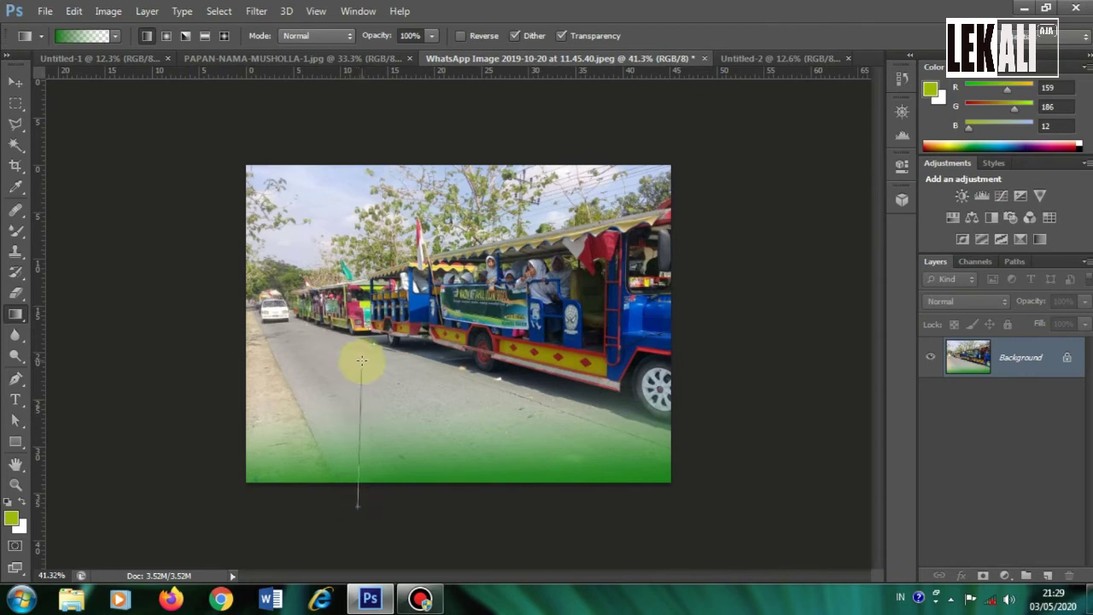
drag(400, 504, 397, 371)
drag(475, 517, 475, 350)
drag(285, 507, 286, 341)
drag(378, 532, 399, 356)
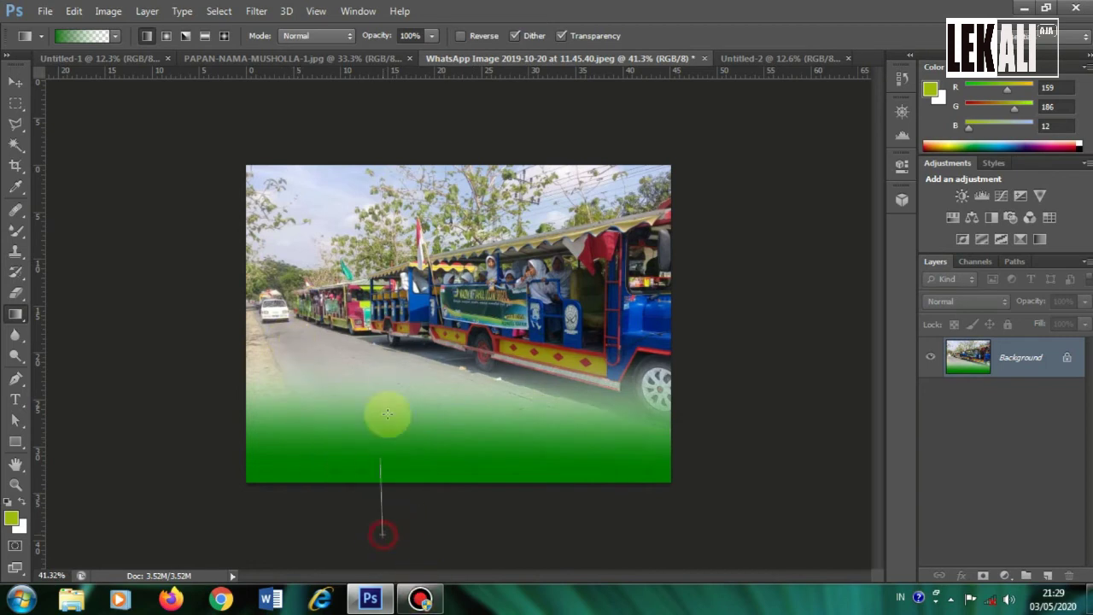
drag(255, 523, 288, 337)
drag(379, 520, 398, 340)
drag(534, 503, 524, 380)
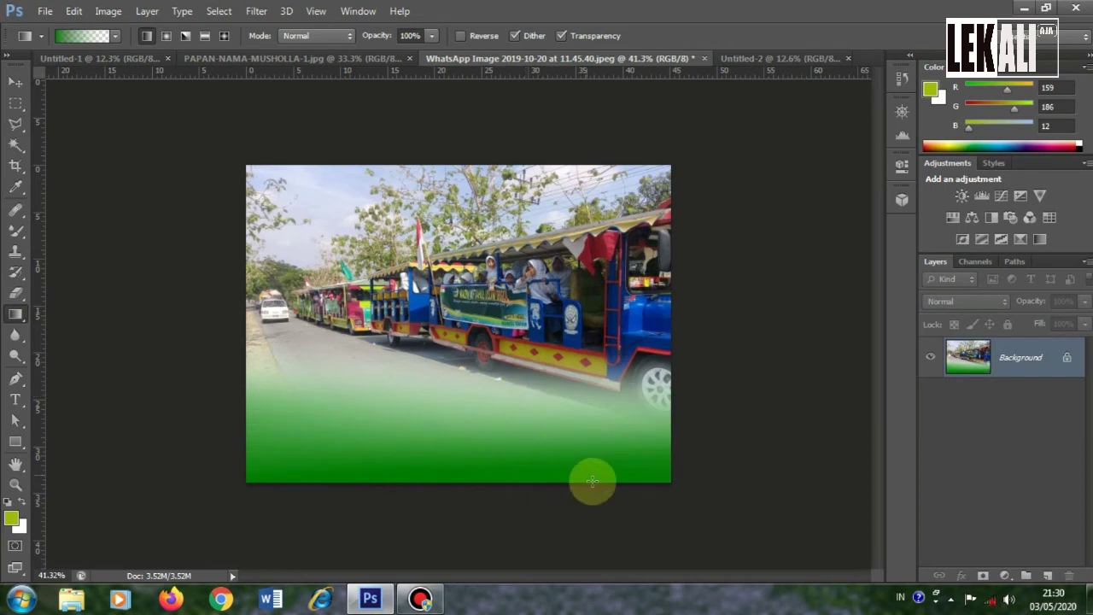
drag(462, 501, 470, 380)
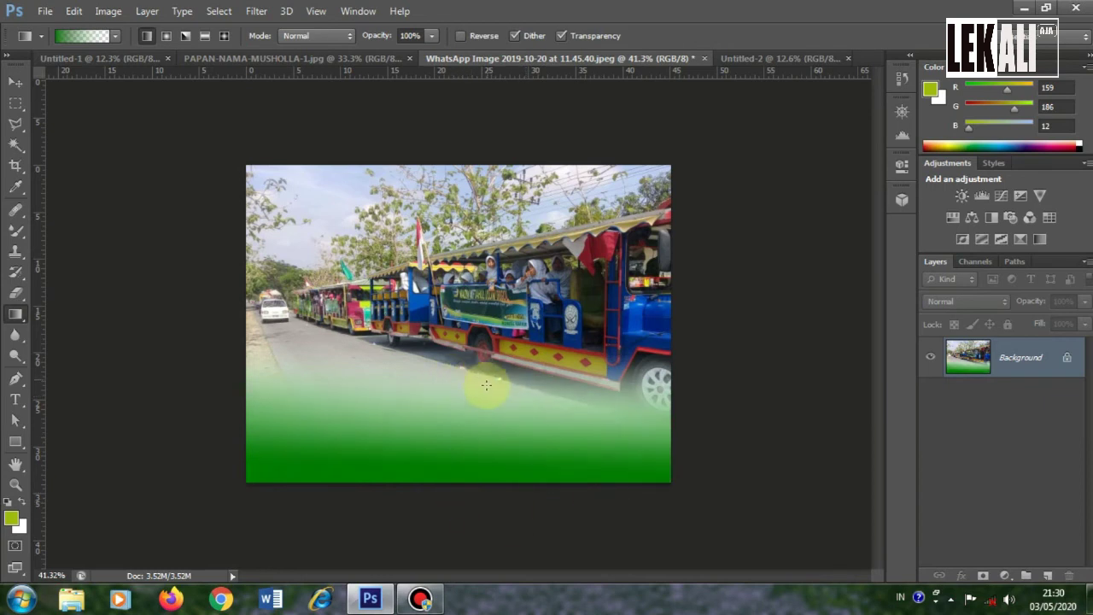
drag(483, 459, 481, 386)
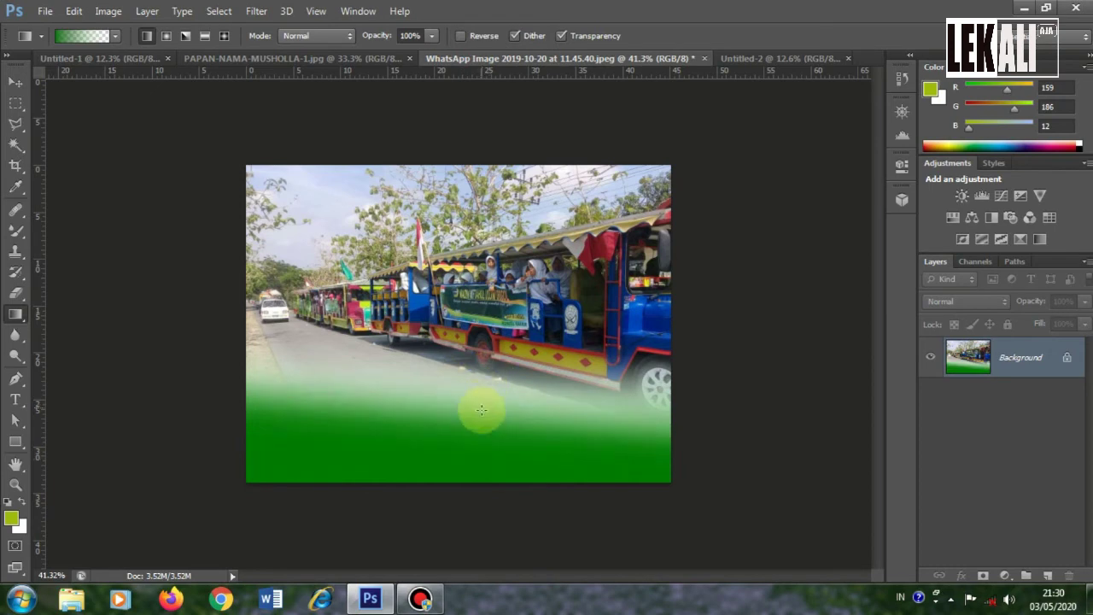
mouse_move(606, 443)
mouse_down()
mouse_move(604, 373)
mouse_move(606, 383)
mouse_up()
drag(390, 468, 402, 379)
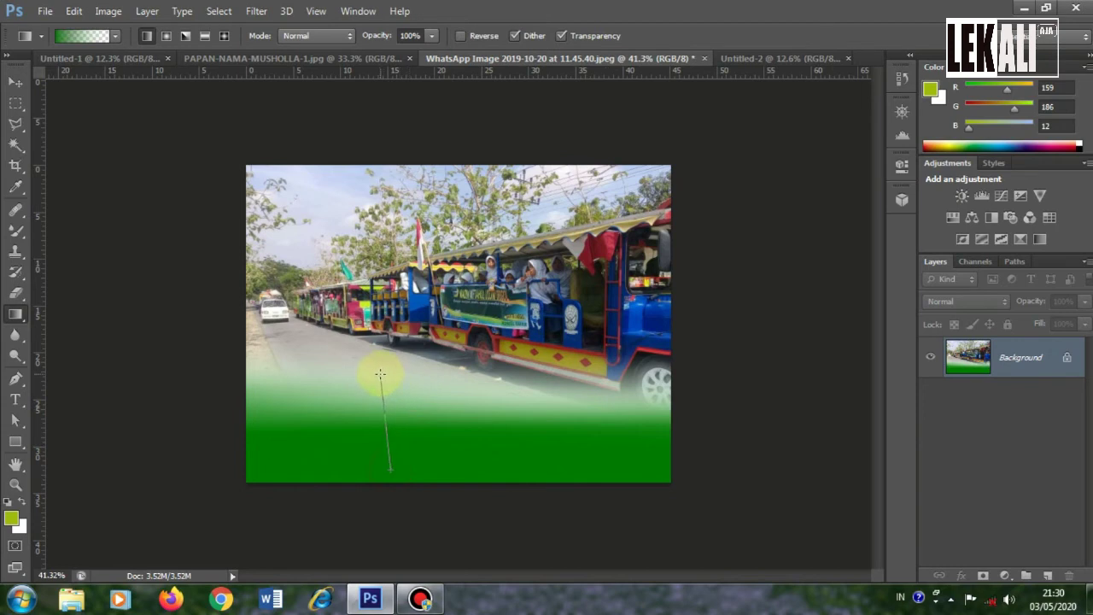
drag(386, 374, 386, 375)
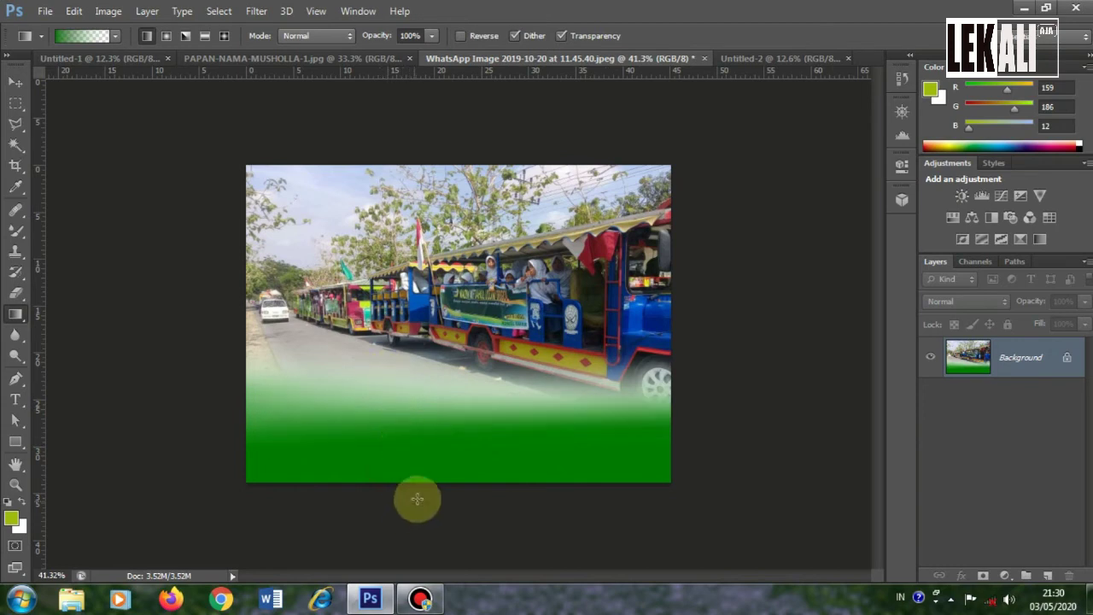
mouse_move(267, 438)
mouse_down()
mouse_move(287, 343)
mouse_move(265, 378)
mouse_up()
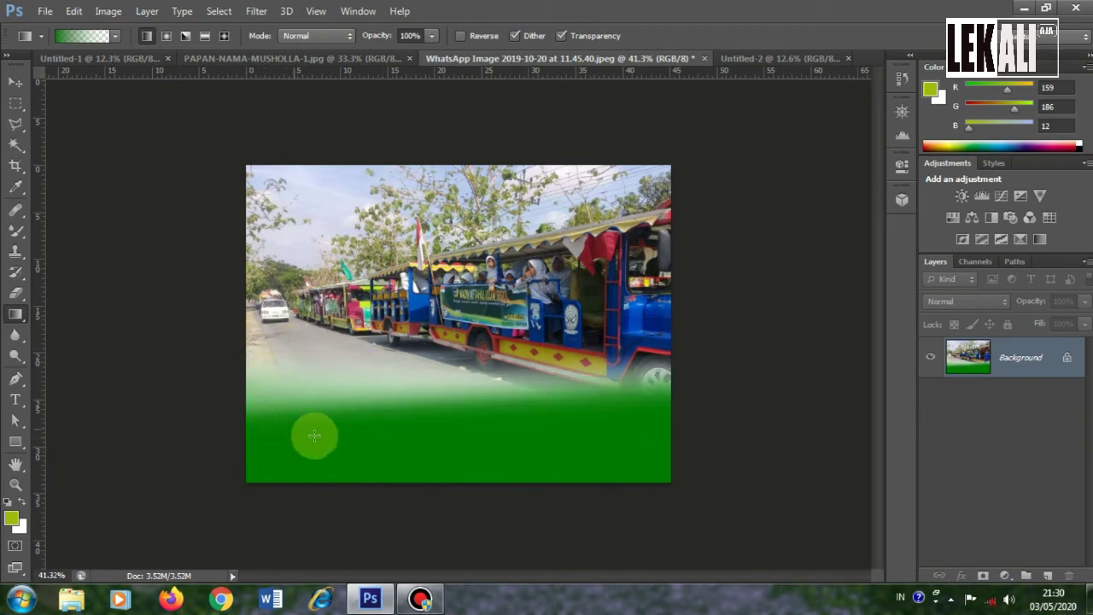
drag(623, 507, 611, 368)
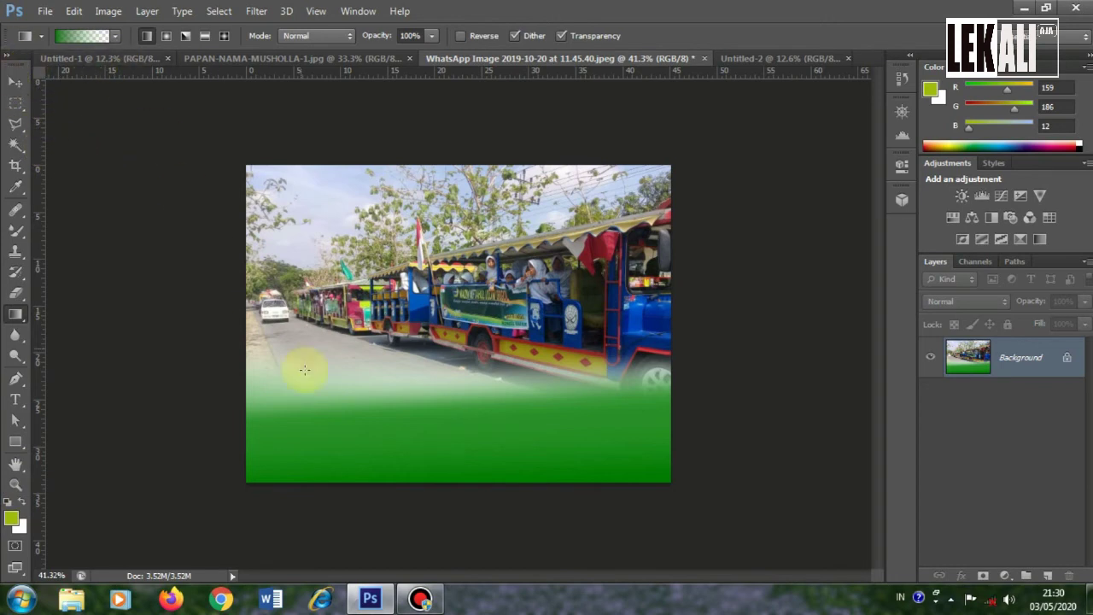
drag(395, 554, 402, 312)
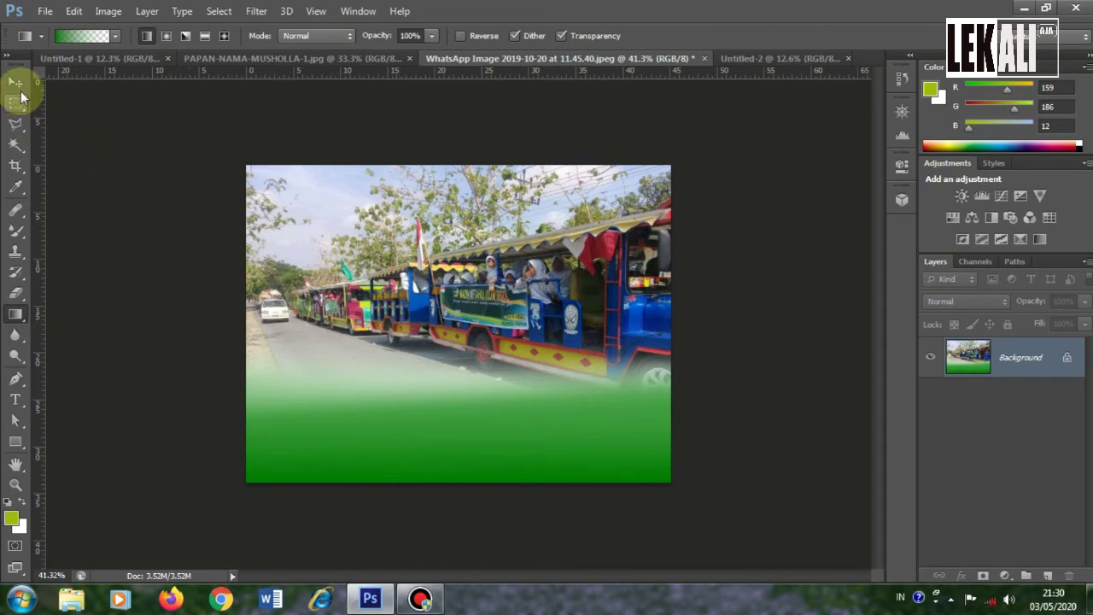
Draw a wide rectangle across the green band with the Rectangle Tool.
click(16, 83)
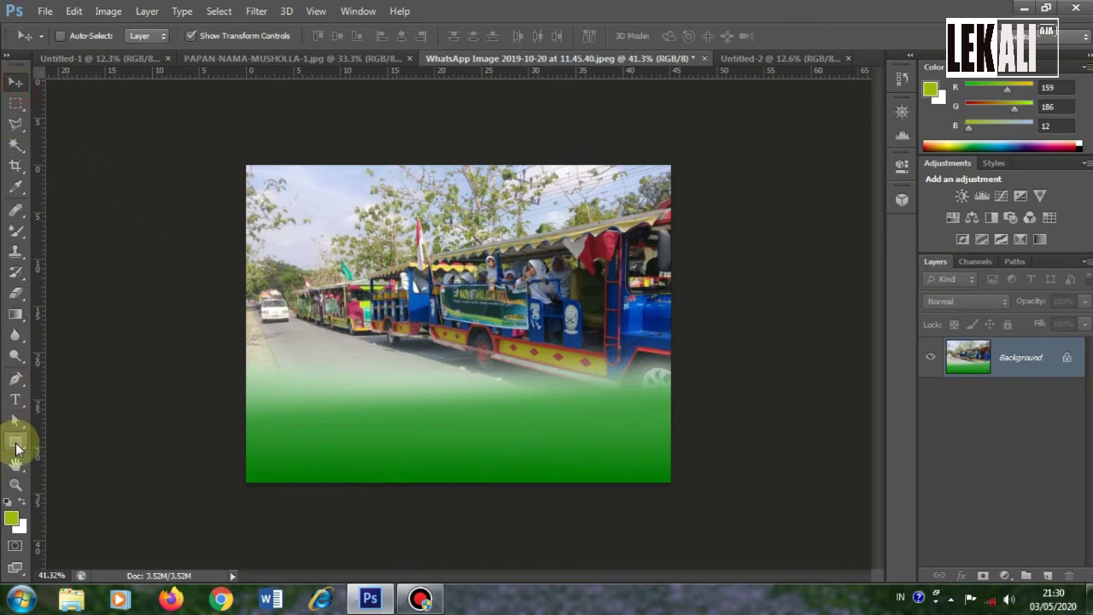
click(17, 449)
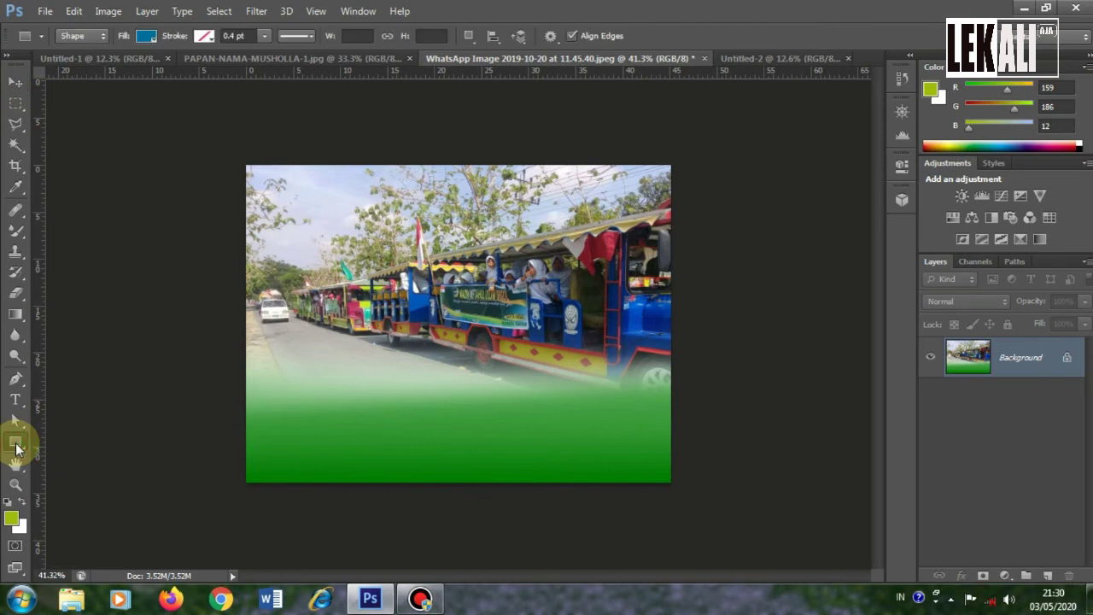
right_click(15, 446)
click(74, 441)
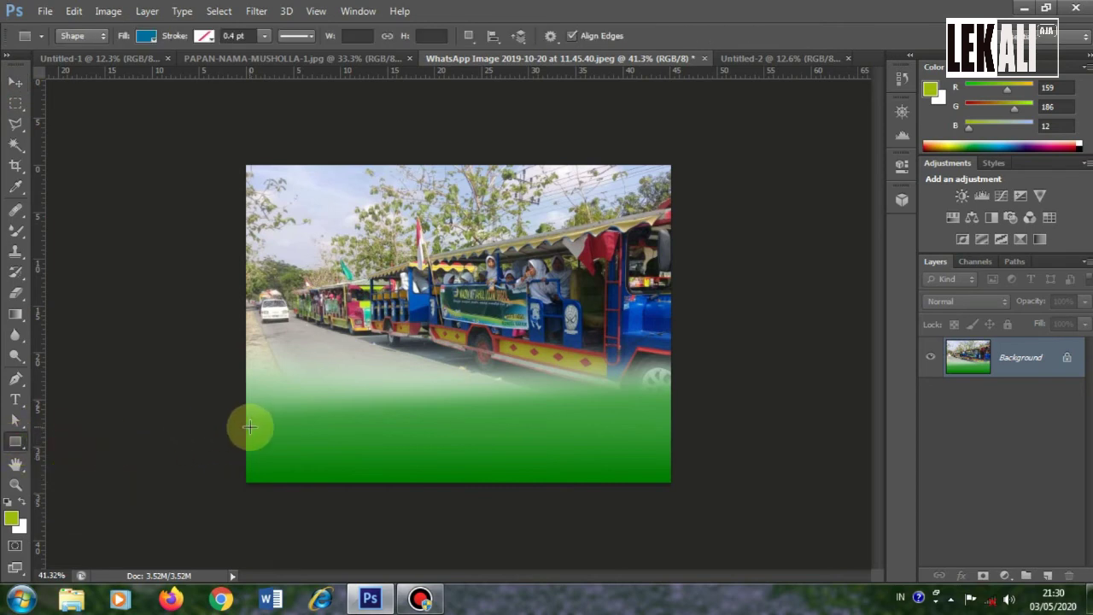
mouse_move(280, 413)
mouse_down()
mouse_move(598, 456)
mouse_move(624, 475)
mouse_up()
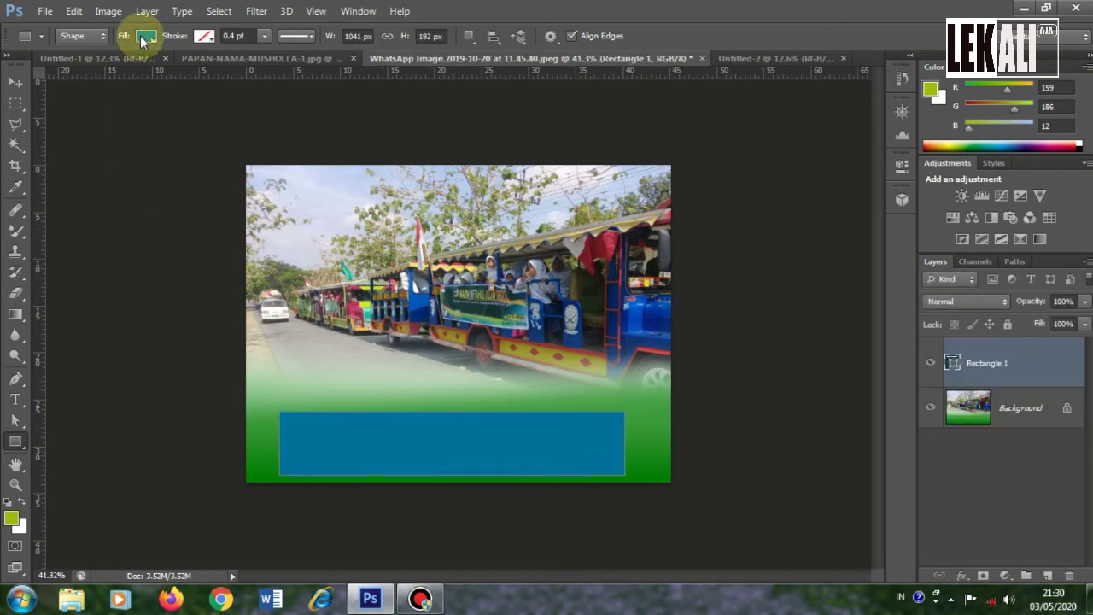
Give the rectangle no fill and a white 7.27 pt stroke.
click(146, 36)
click(79, 67)
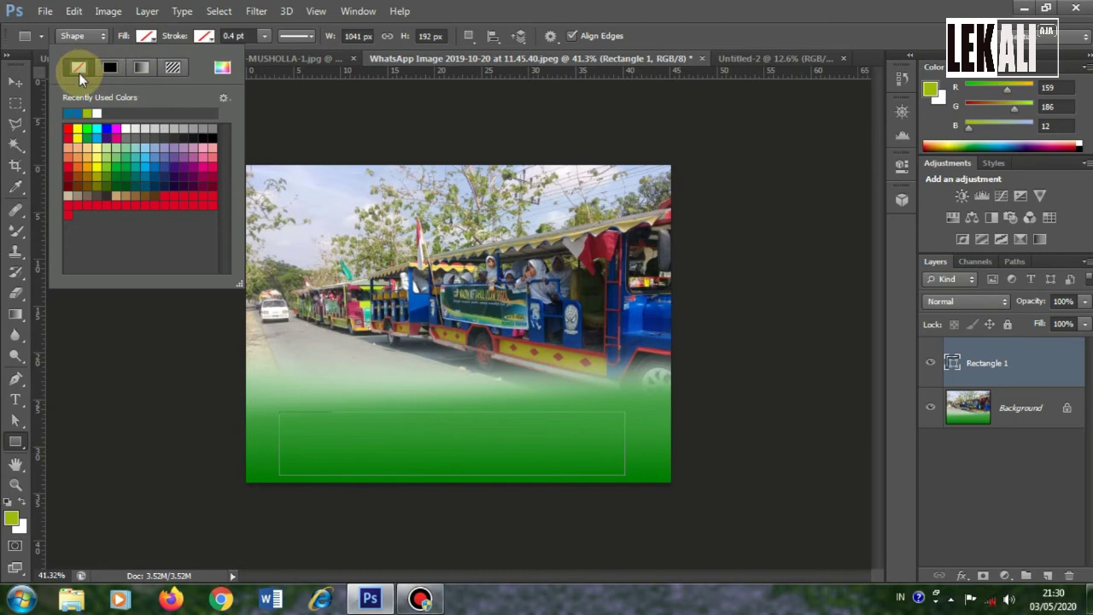
click(203, 36)
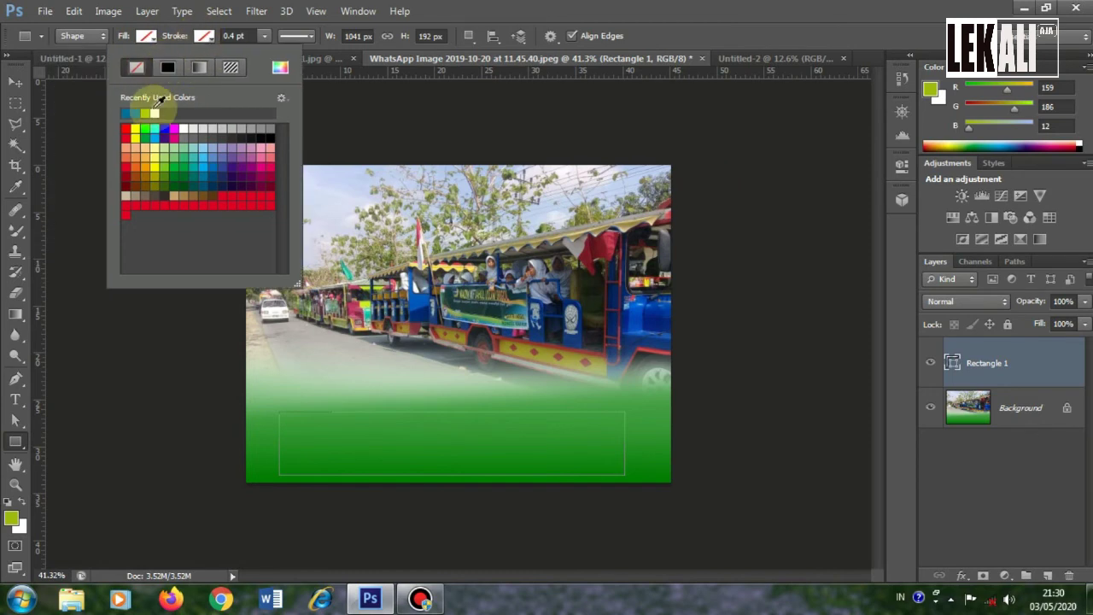
click(155, 113)
click(230, 36)
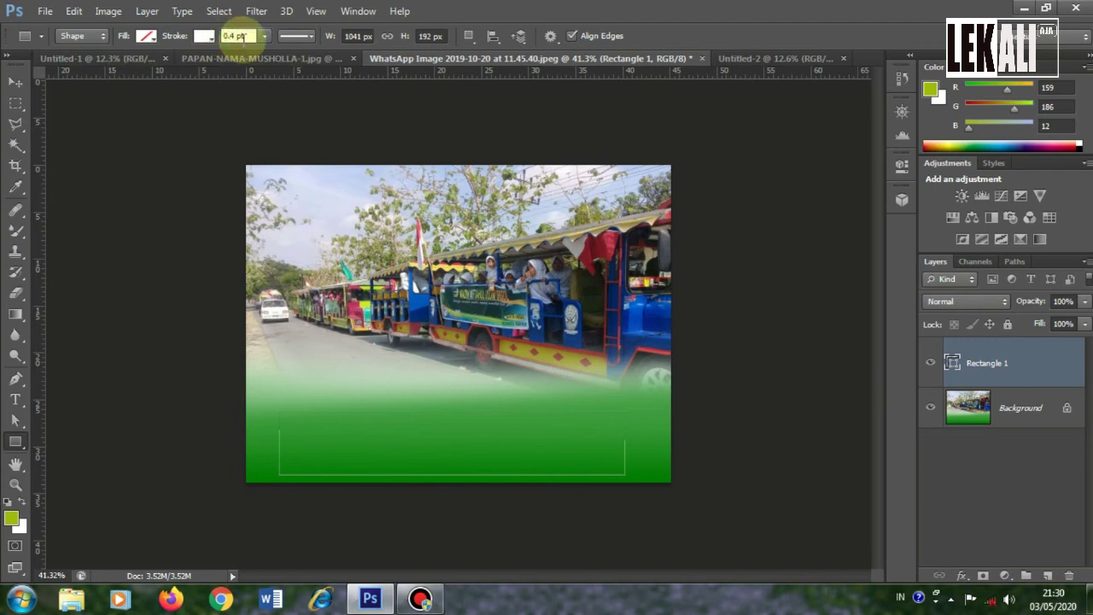
click(265, 36)
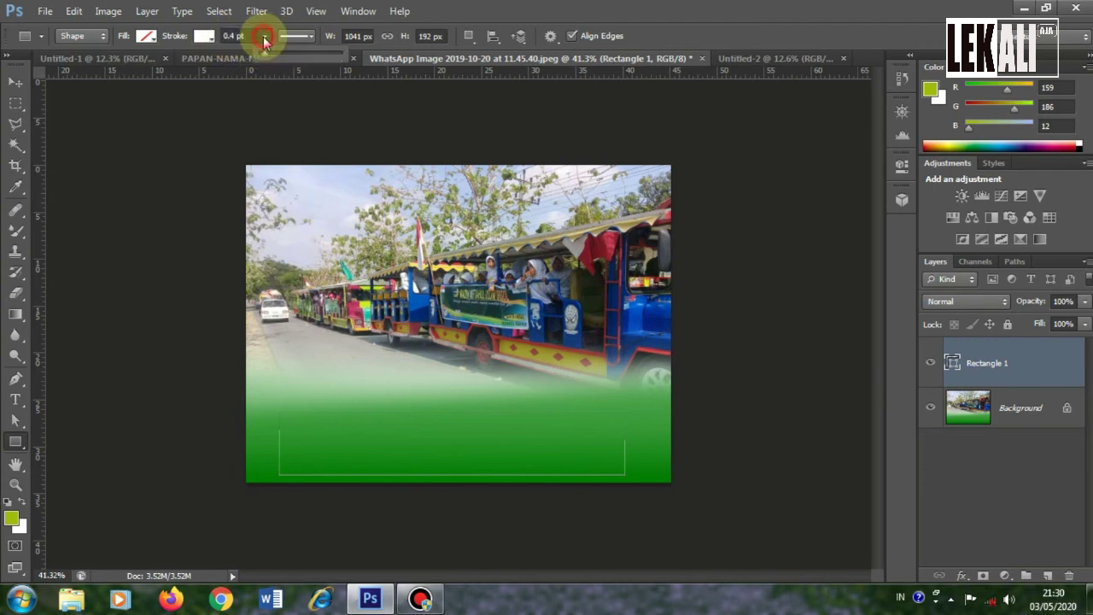
drag(267, 56, 281, 57)
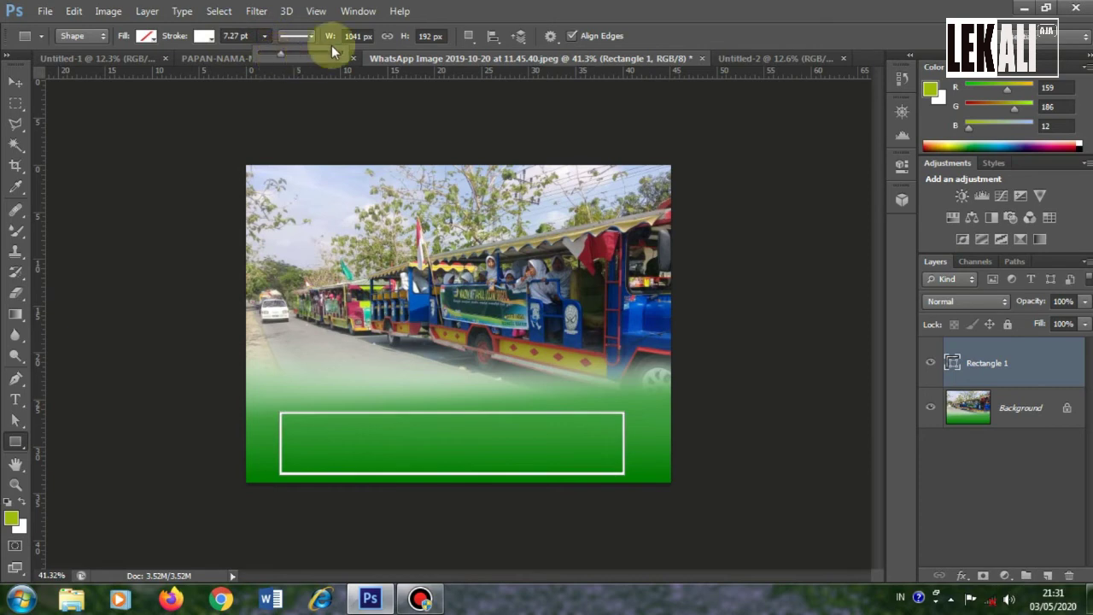
click(325, 17)
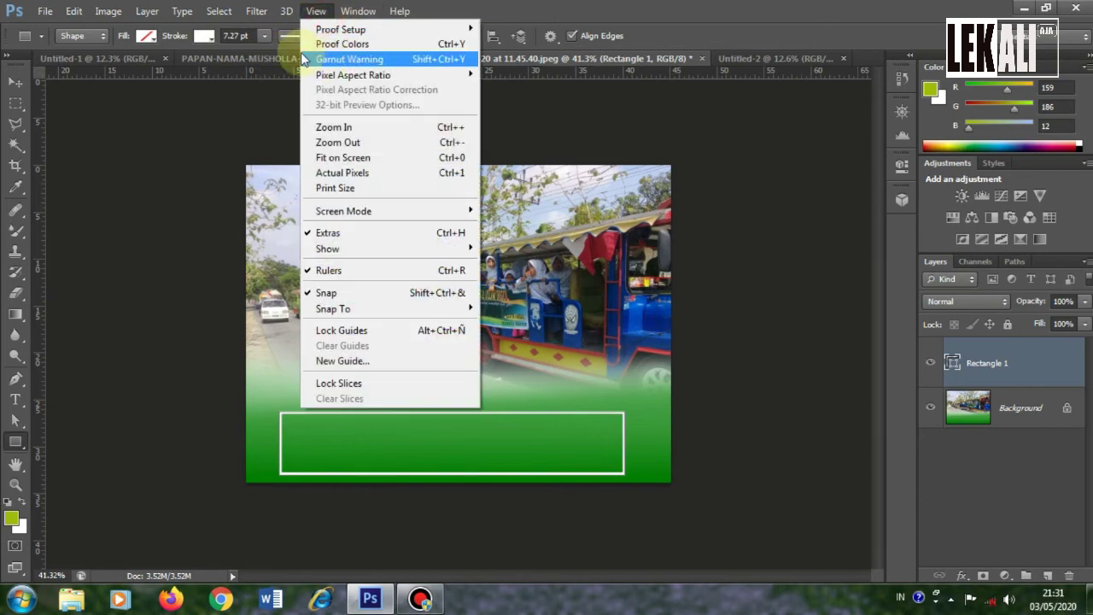
Place a Horizontal Type point inside the rectangle, creating empty text layer Layer 1.
click(213, 128)
scroll(312, 434, up, 3)
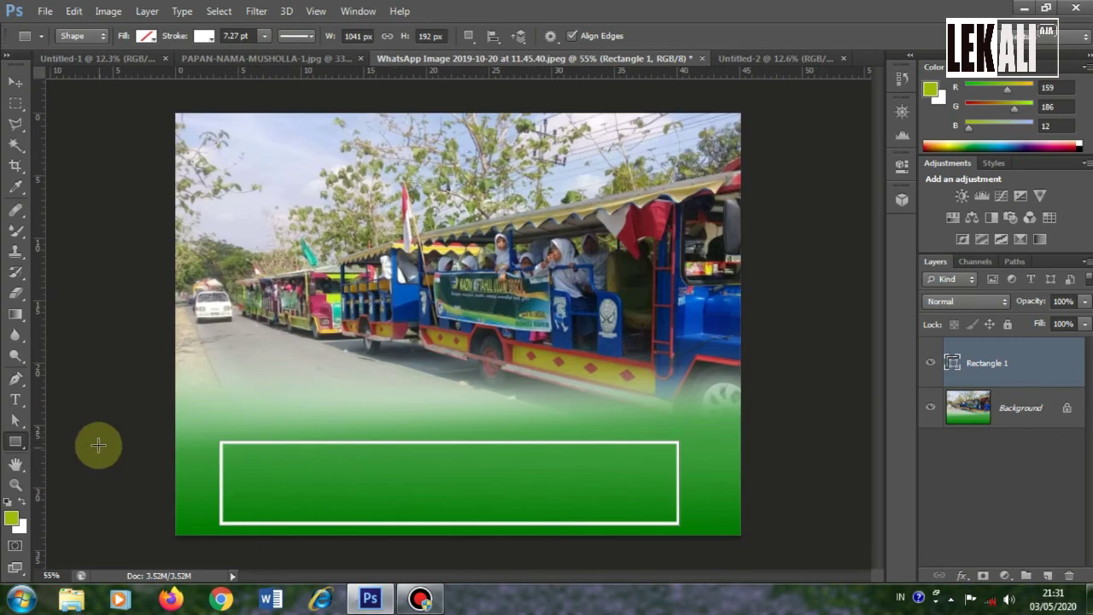
click(15, 399)
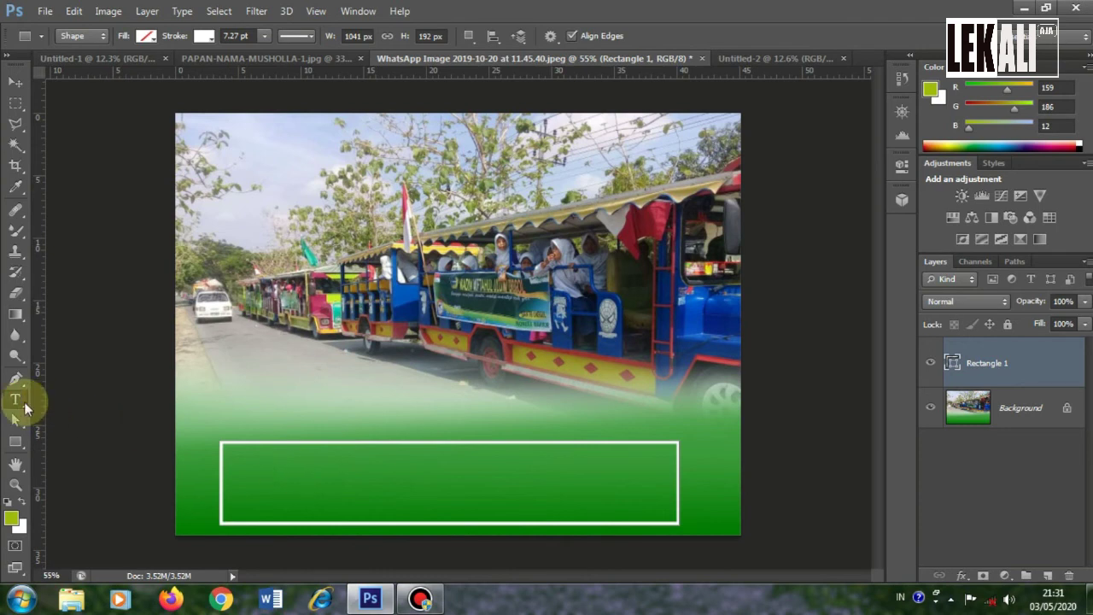
click(331, 463)
click(381, 443)
key(ctrl+minus)
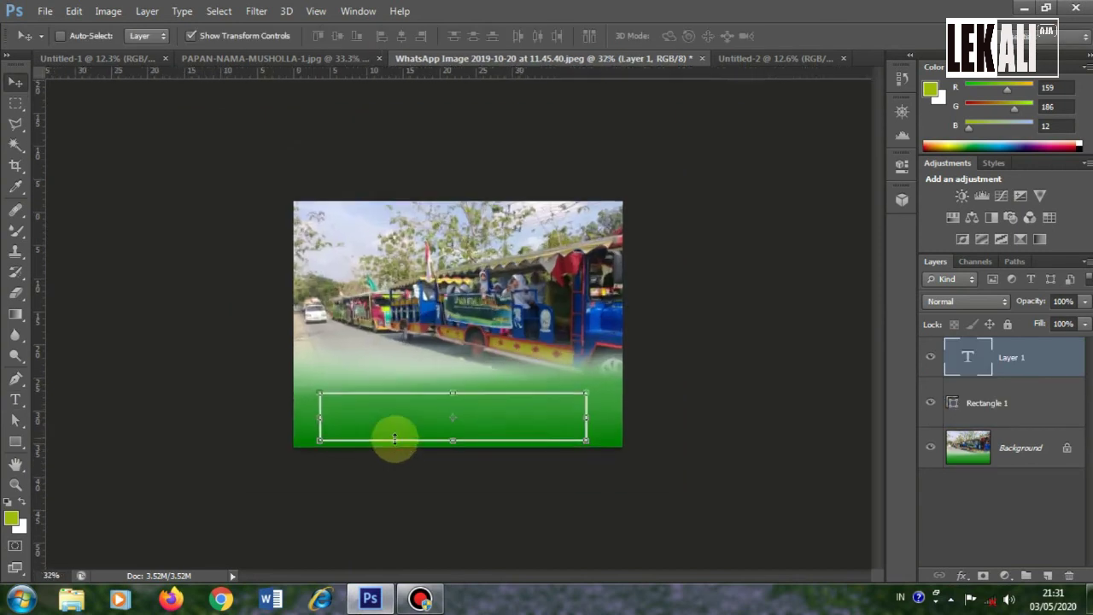
key(ctrl+plus)
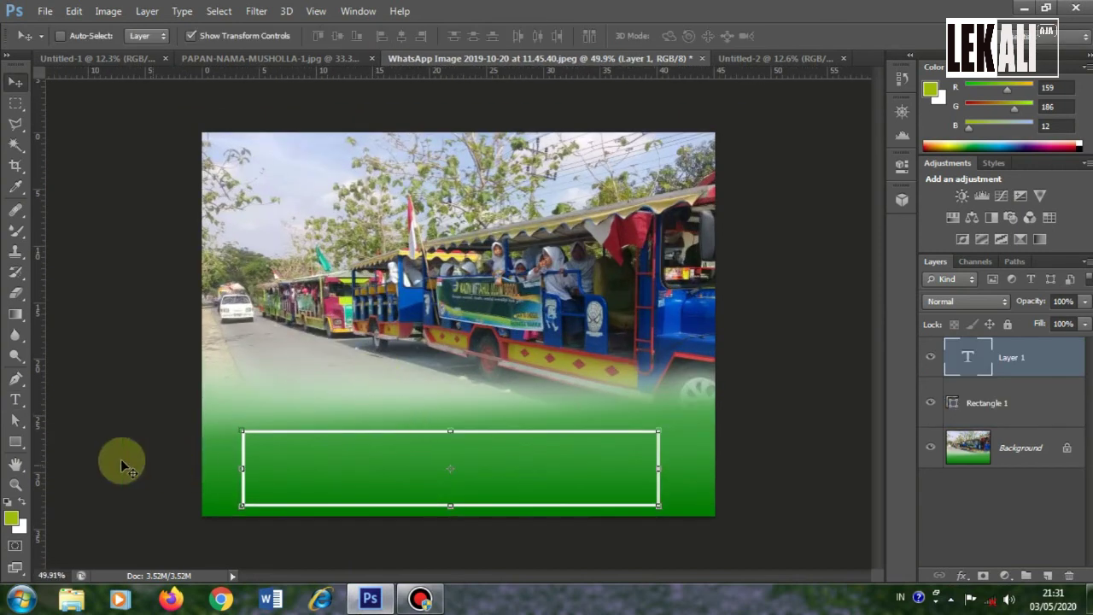
Type 'madin miftahul ulum' just above the white-outlined rectangle.
click(15, 399)
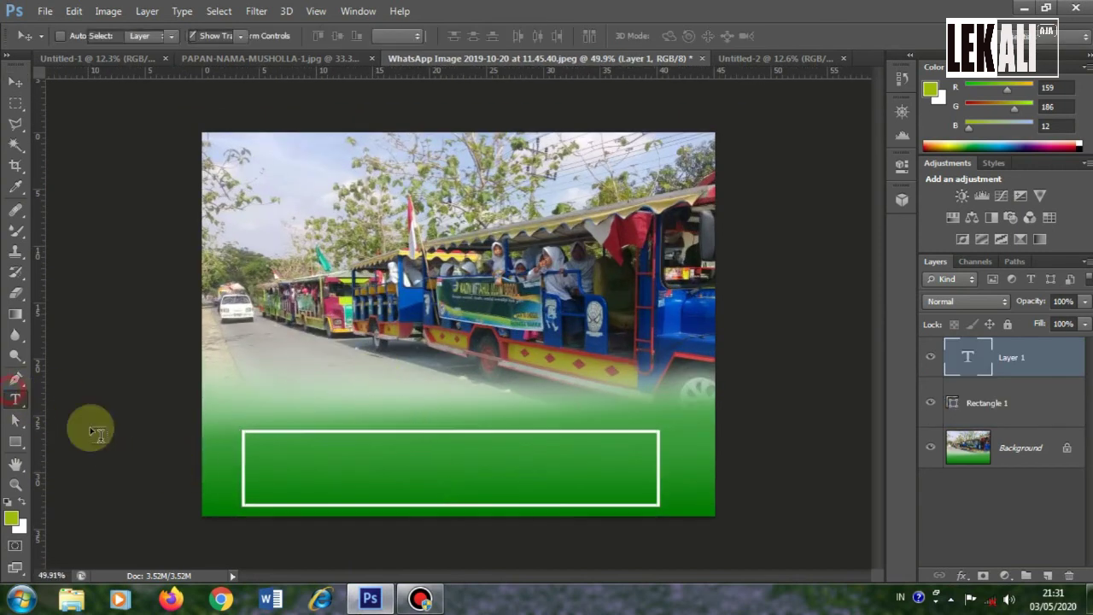
click(373, 393)
text(madin miftahul ulum)
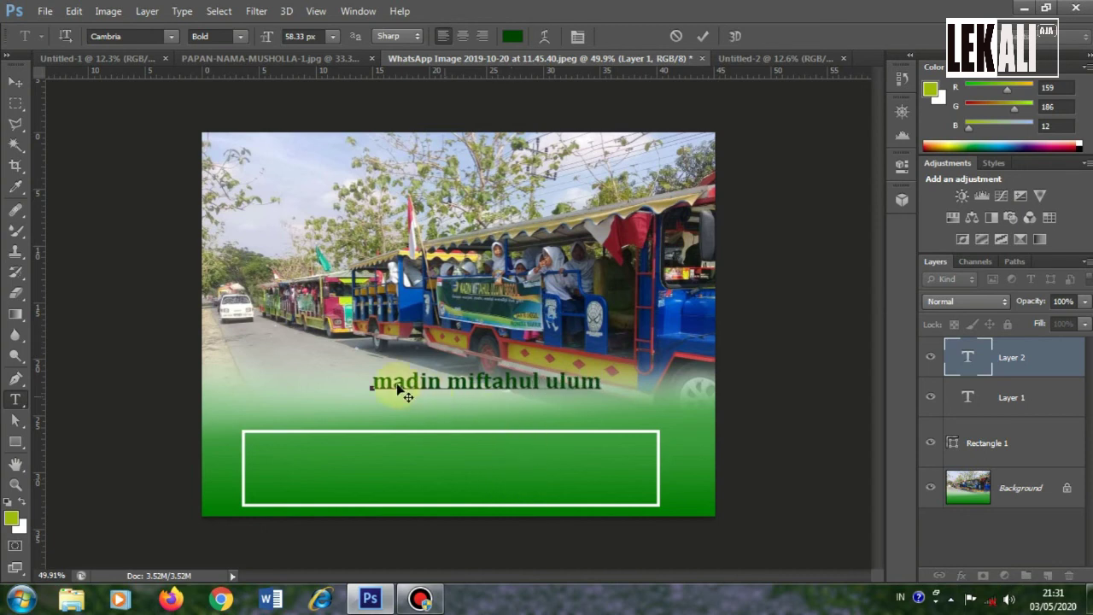
Capitalise each word's first letter so the text reads 'Madin Miftahul Ulum'.
click(385, 384)
drag(392, 384, 365, 382)
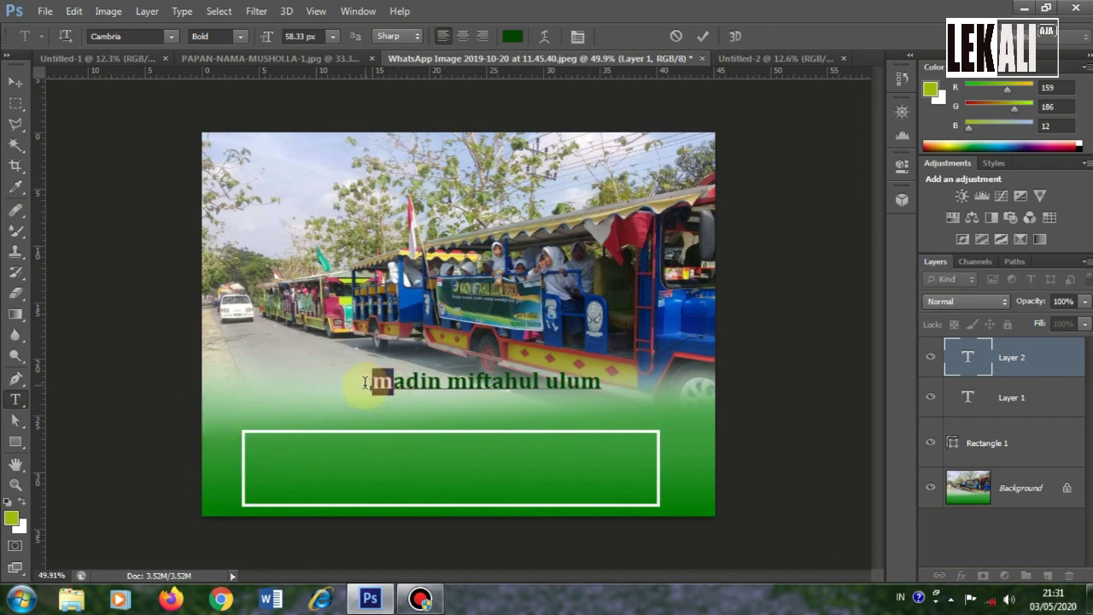
click(365, 382)
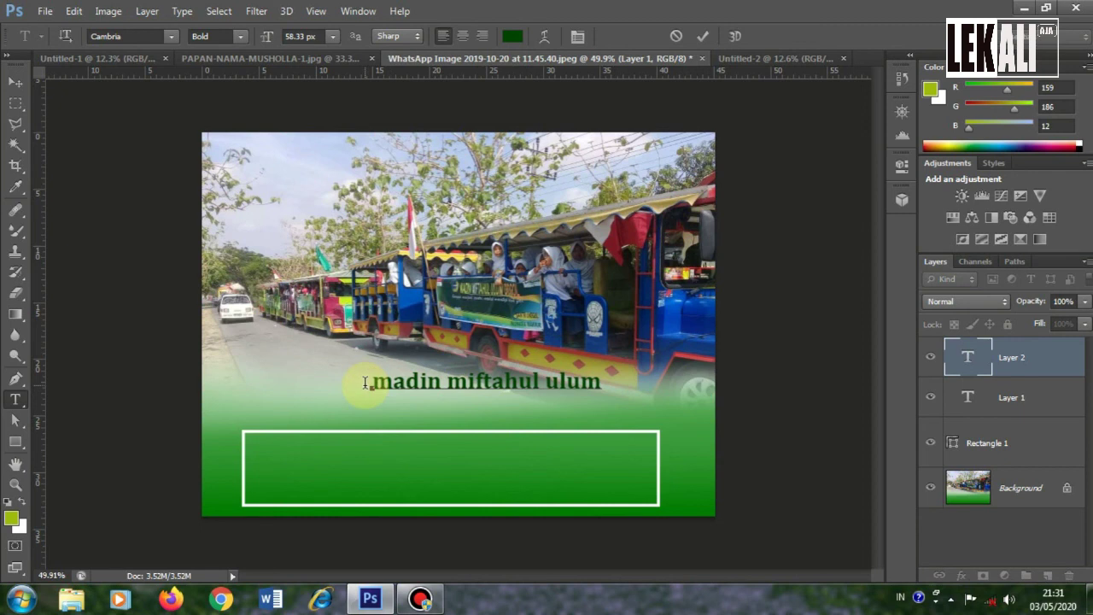
key(Delete)
text(M)
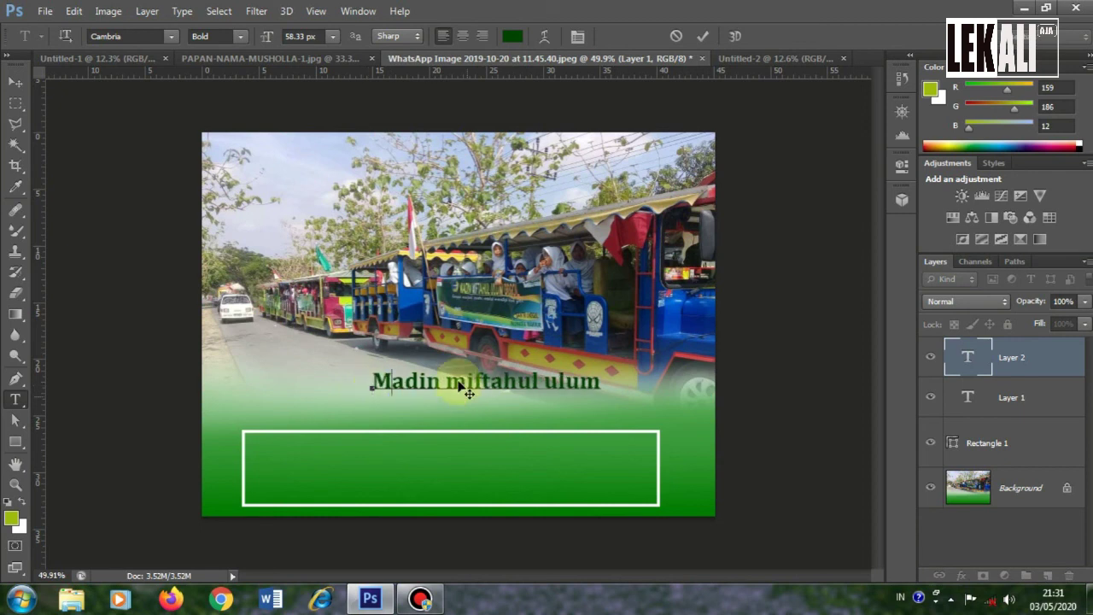
drag(467, 376, 440, 378)
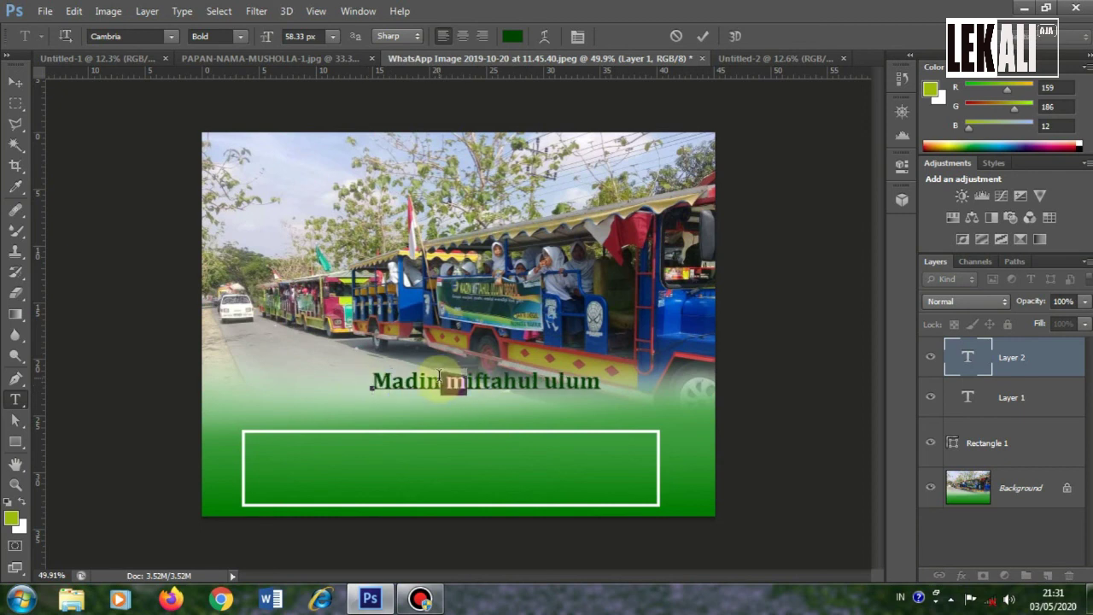
text(M)
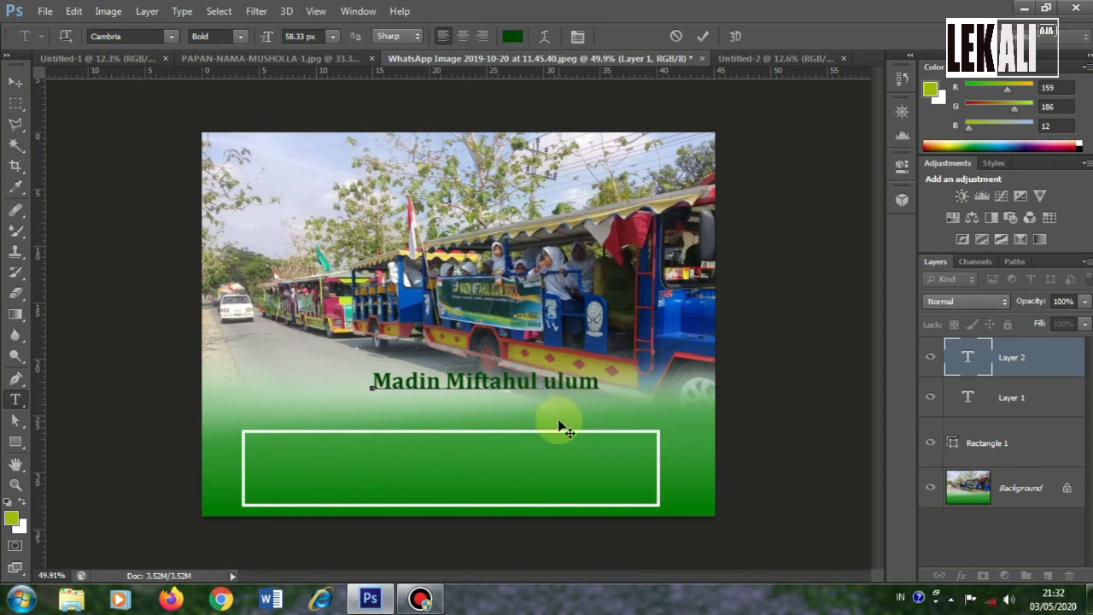
click(553, 386)
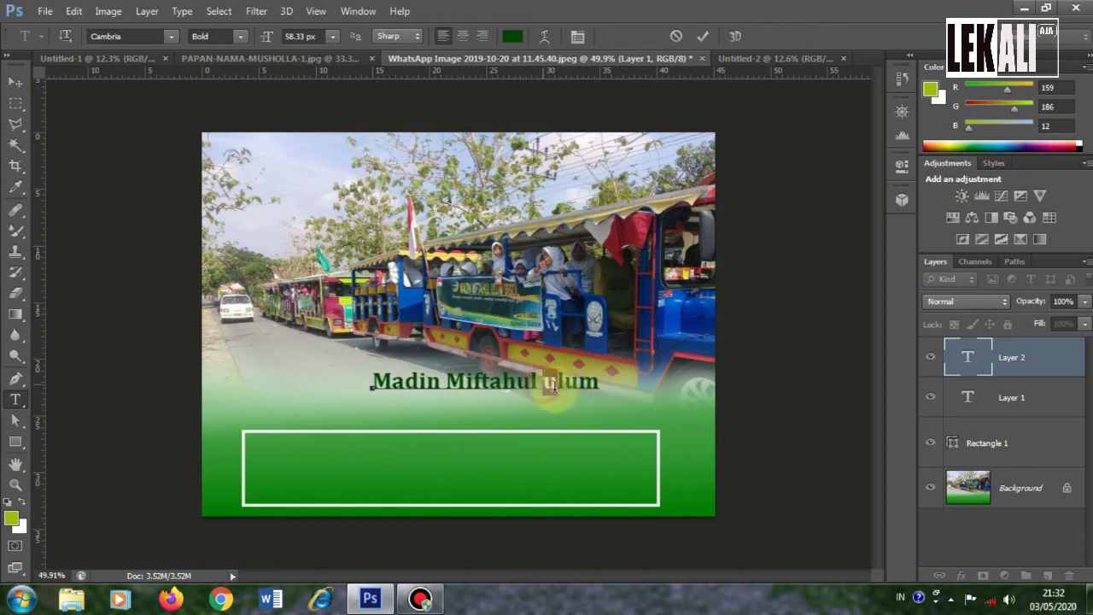
key(BackSpace)
text(U)
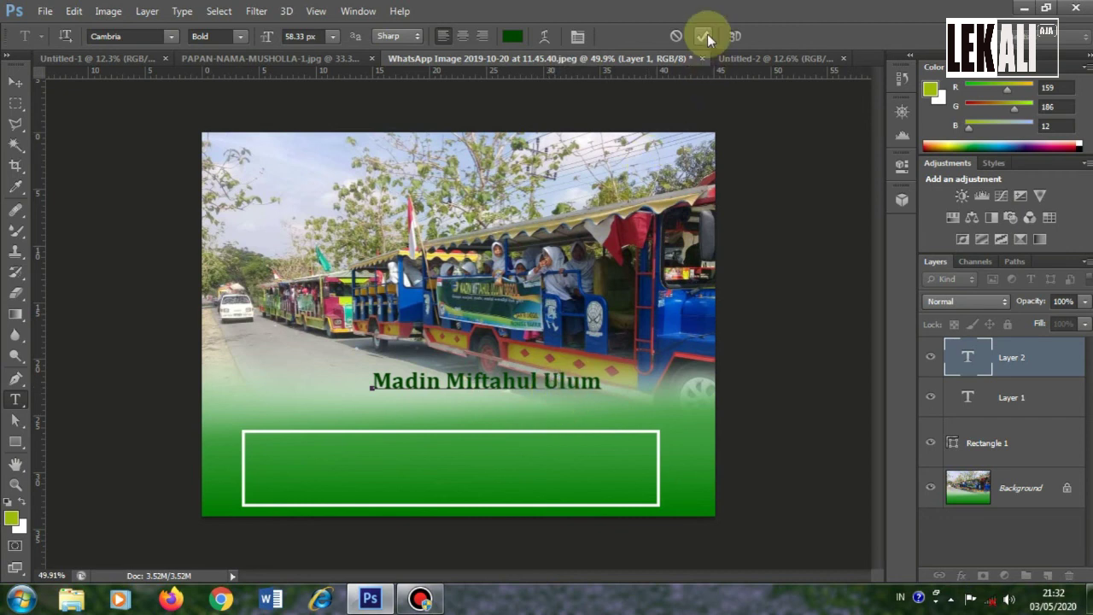
Lighten the title text colour to pale green and commit the edit.
click(513, 36)
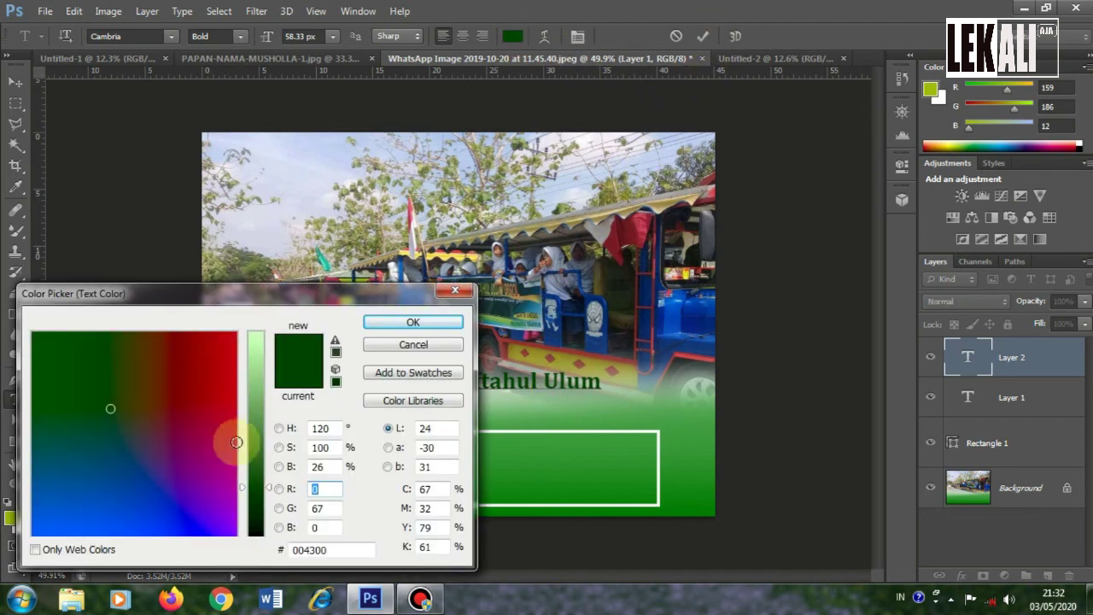
click(256, 343)
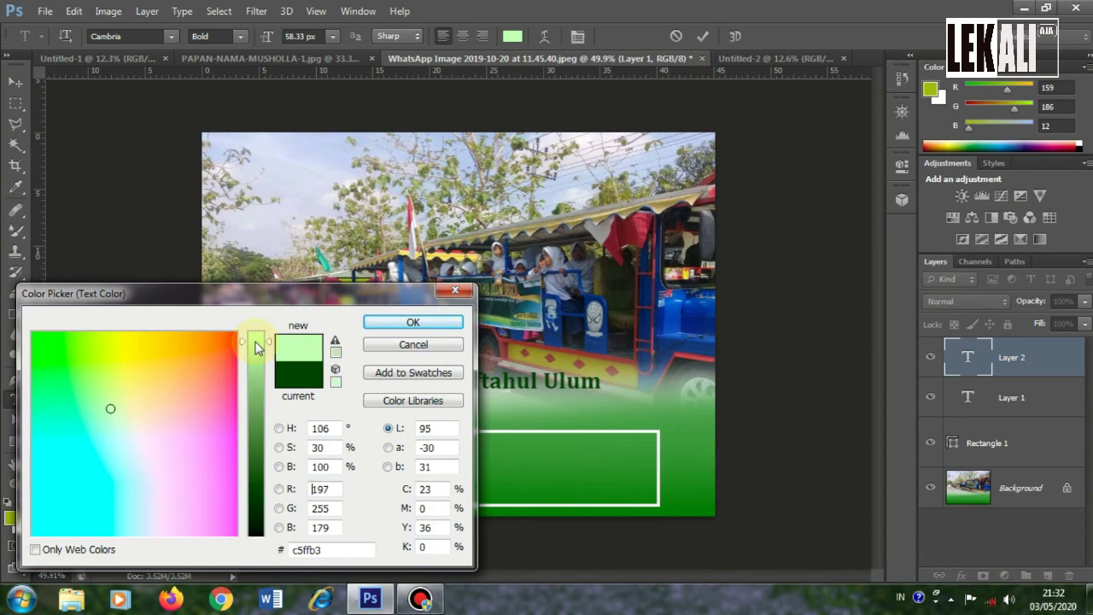
click(409, 325)
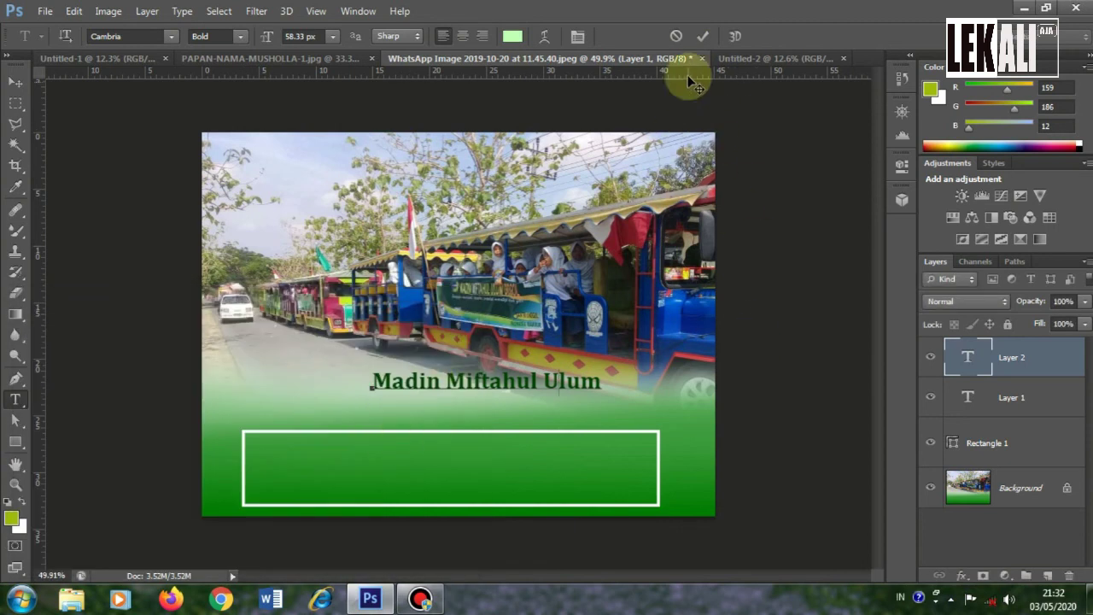
click(702, 36)
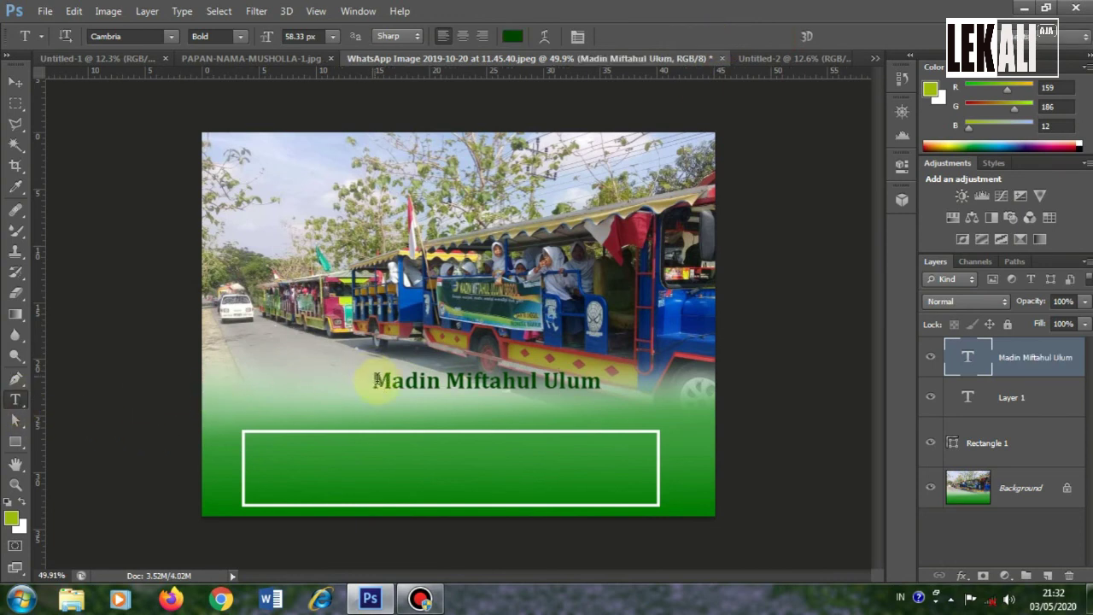
Recolour all of the Madin Miftahul Ulum text to near-white #f4f6f3.
drag(373, 382, 608, 386)
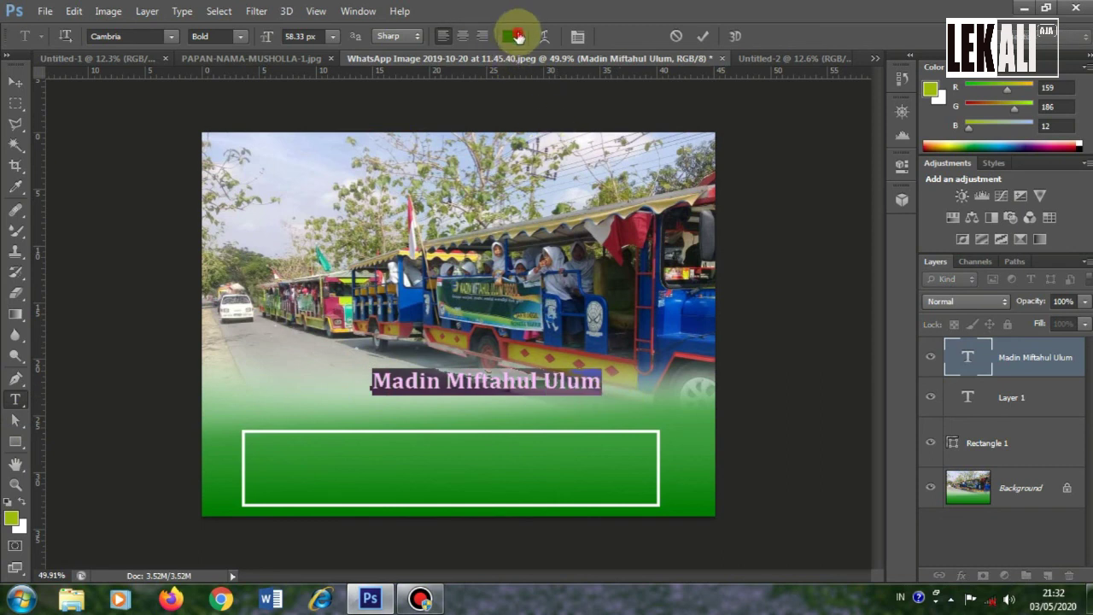
click(512, 36)
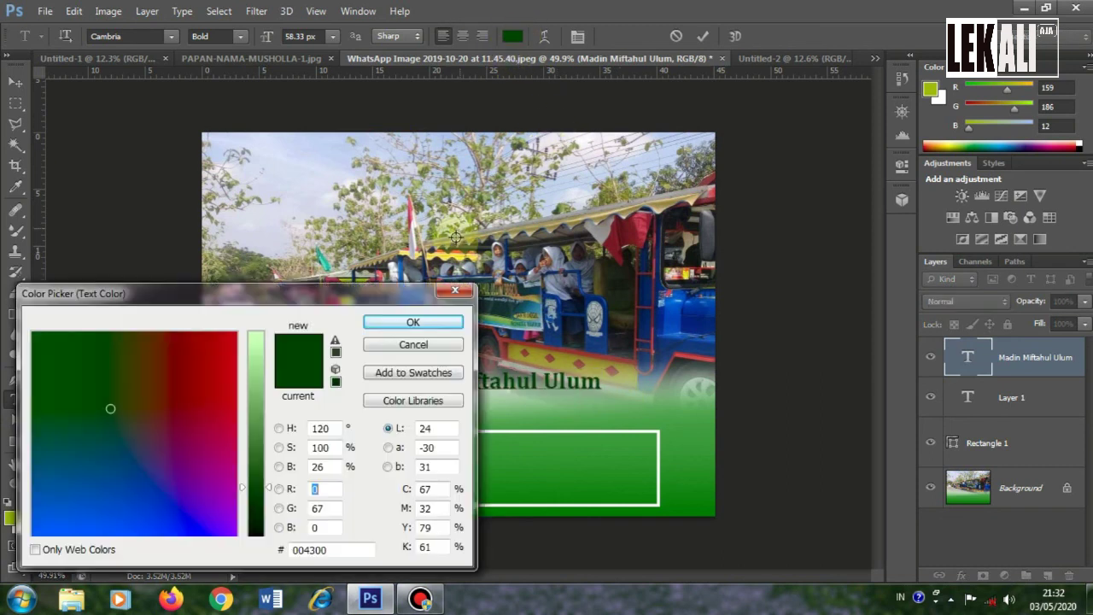
click(255, 335)
click(279, 428)
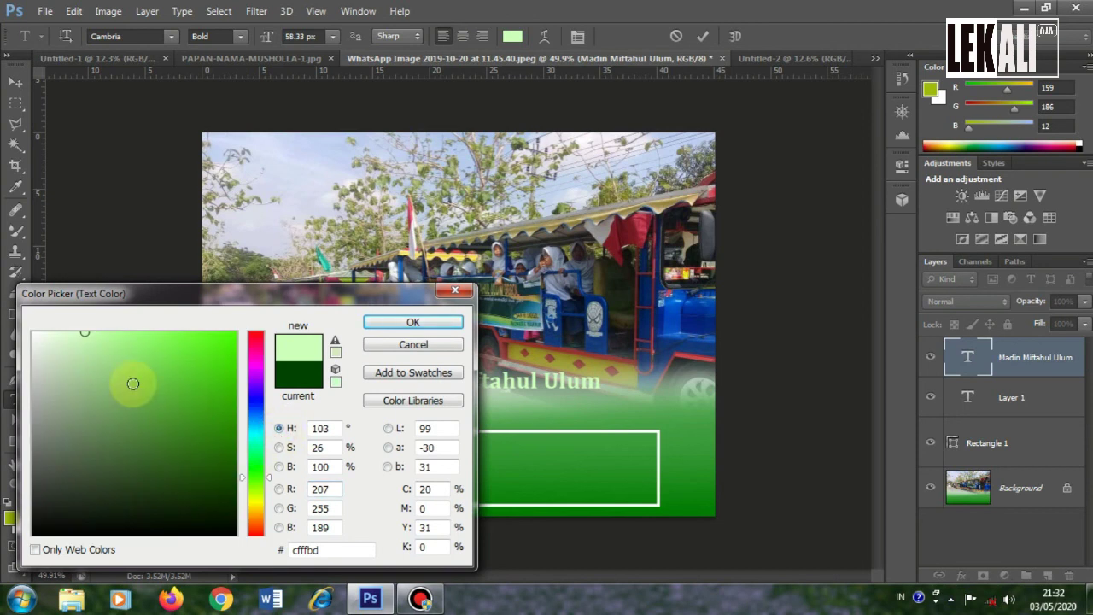
click(32, 333)
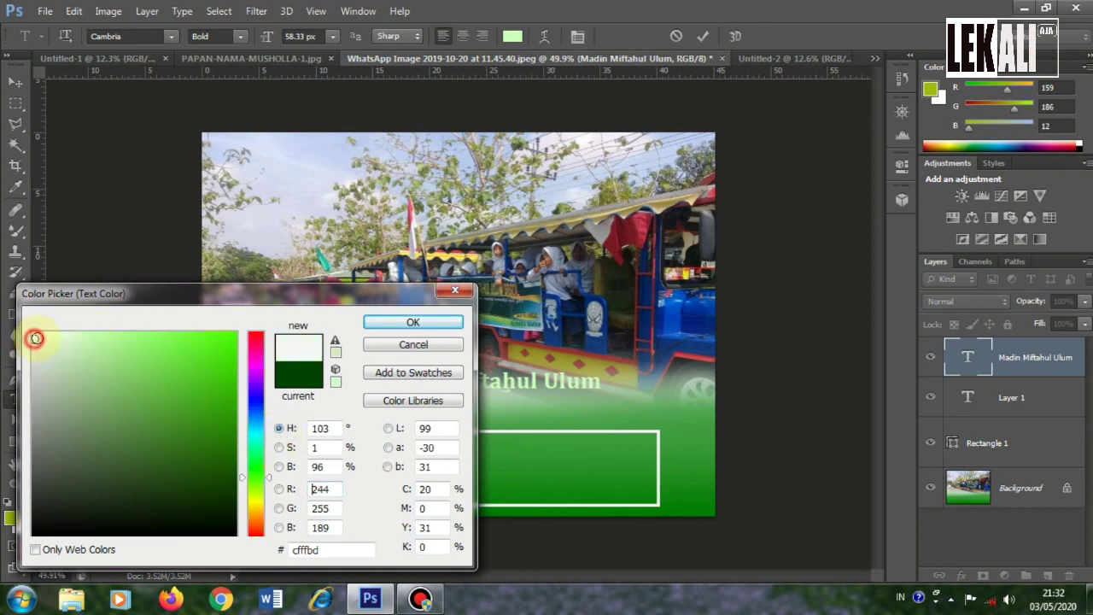
click(413, 322)
click(714, 36)
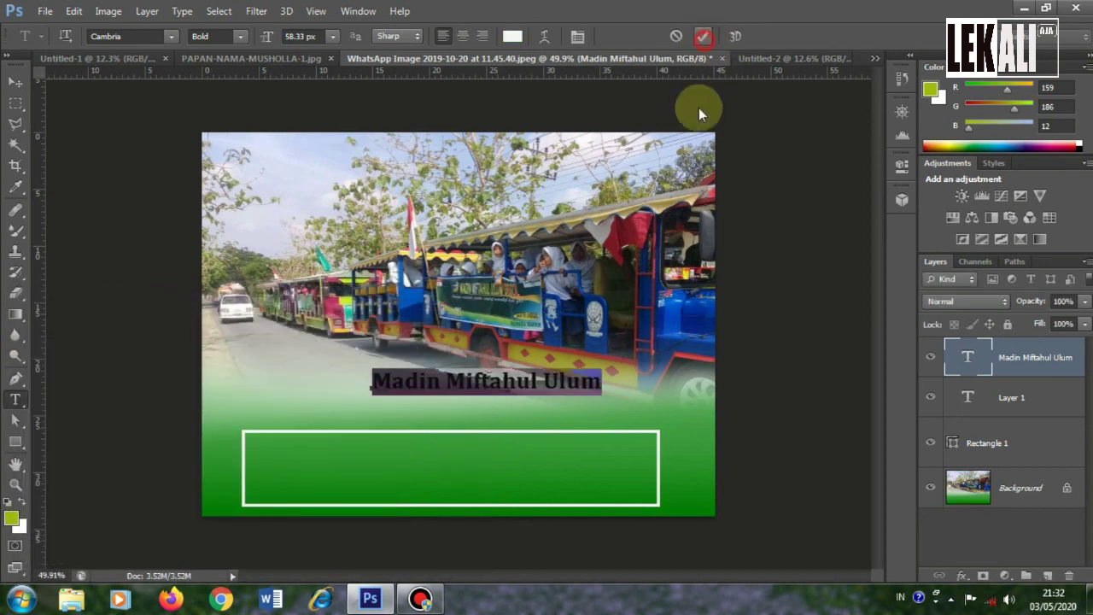
Move the title into the rectangle and scale it to about 114% width, 194% height.
click(16, 80)
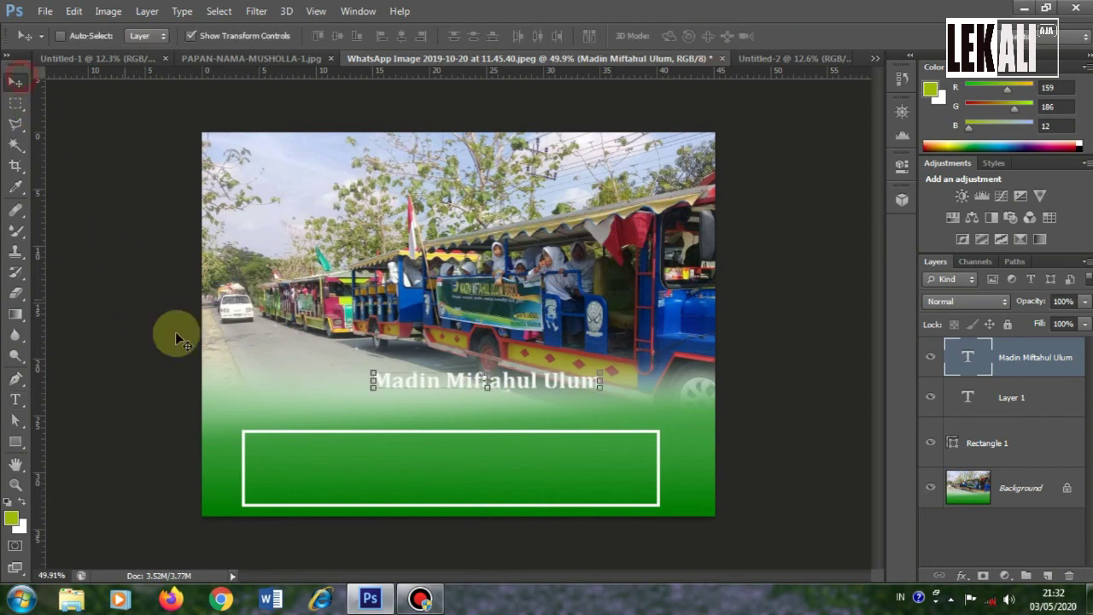
mouse_move(469, 381)
mouse_down()
mouse_move(447, 458)
mouse_move(472, 476)
mouse_up()
key(ctrl+t)
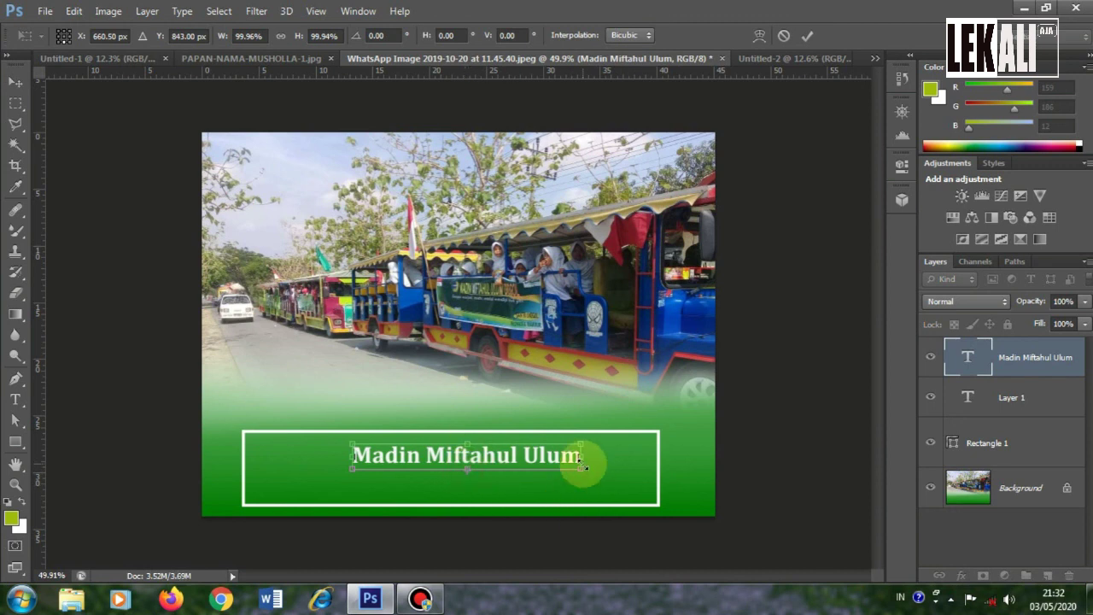
drag(584, 469, 610, 494)
drag(539, 471, 562, 468)
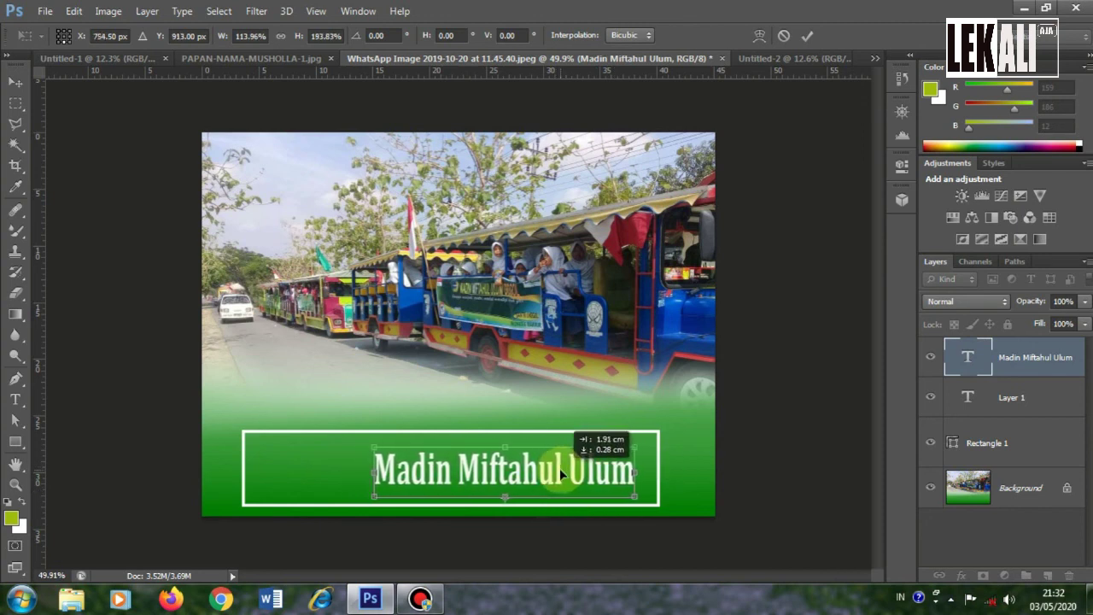
click(805, 36)
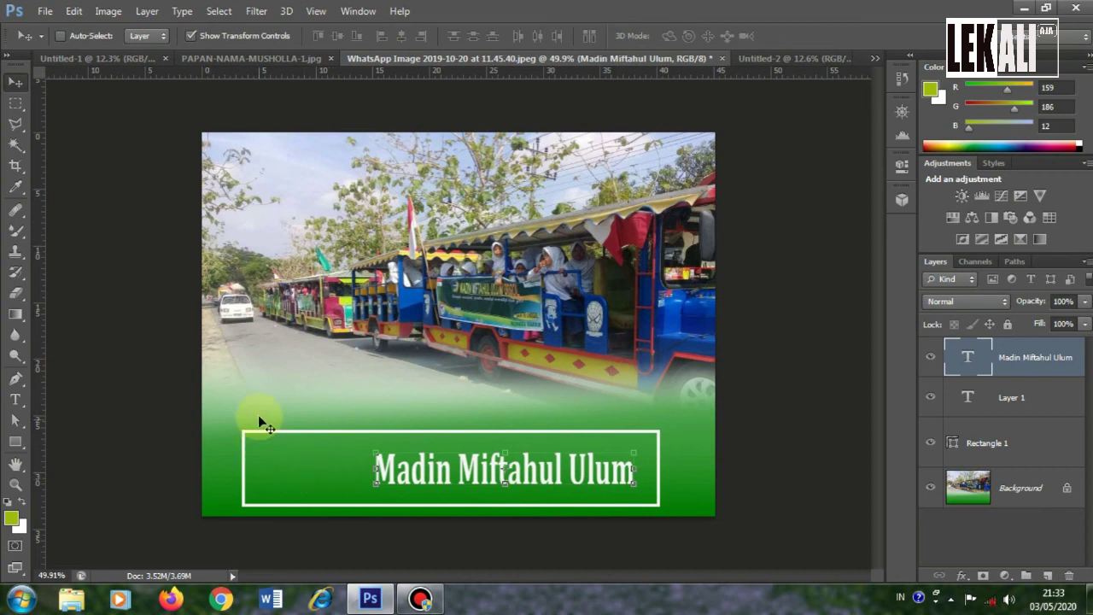
Nudge the title about 25 px left so it is centred in the outlined box.
drag(418, 480, 386, 481)
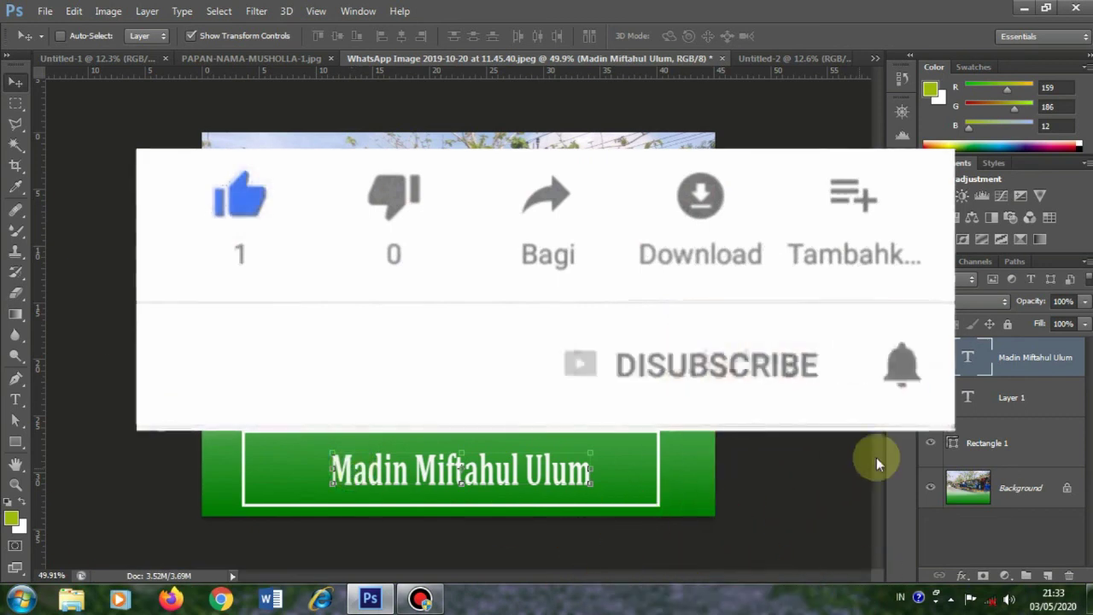
scroll(459, 325, up, 1)
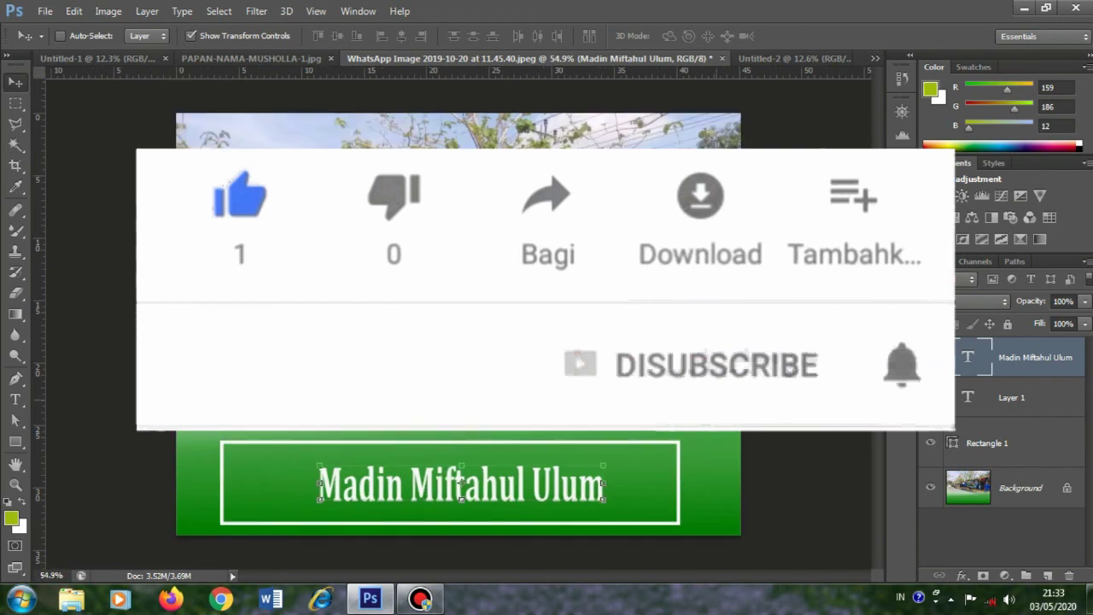